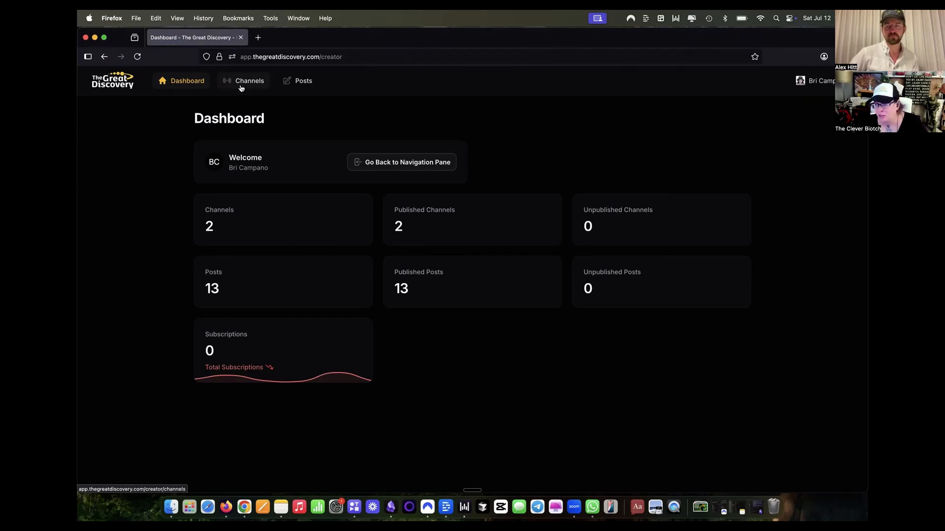
# - Open the Podcasting channel's posts and start creating a new channel post
pyautogui.moveTo(241, 88)
pyautogui.mouseDown()
pyautogui.moveTo(252, 89)
pyautogui.moveTo(249, 79)
pyautogui.mouseUp()
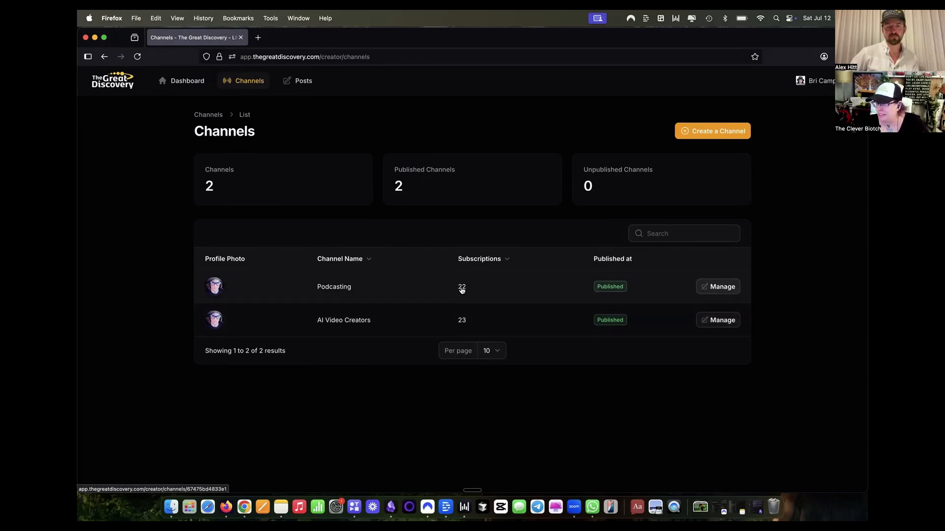
pyautogui.click(405, 292)
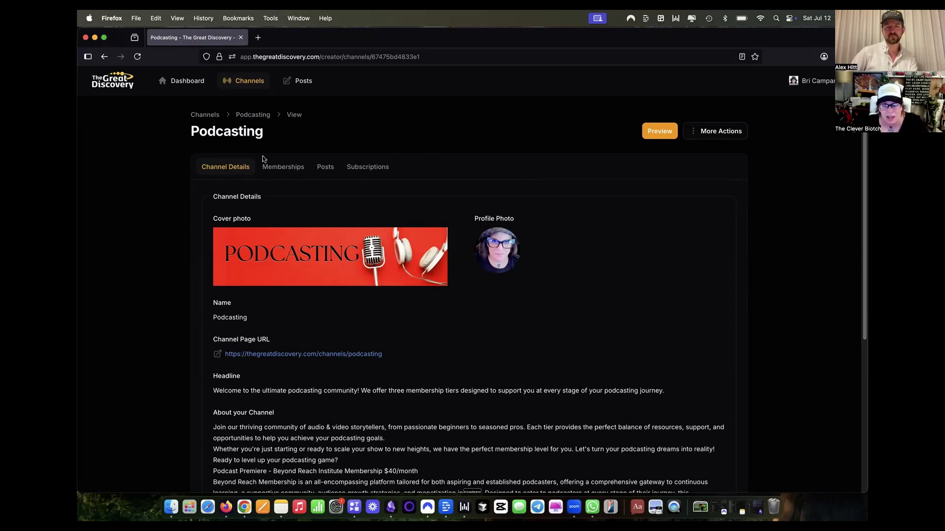
pyautogui.click(330, 173)
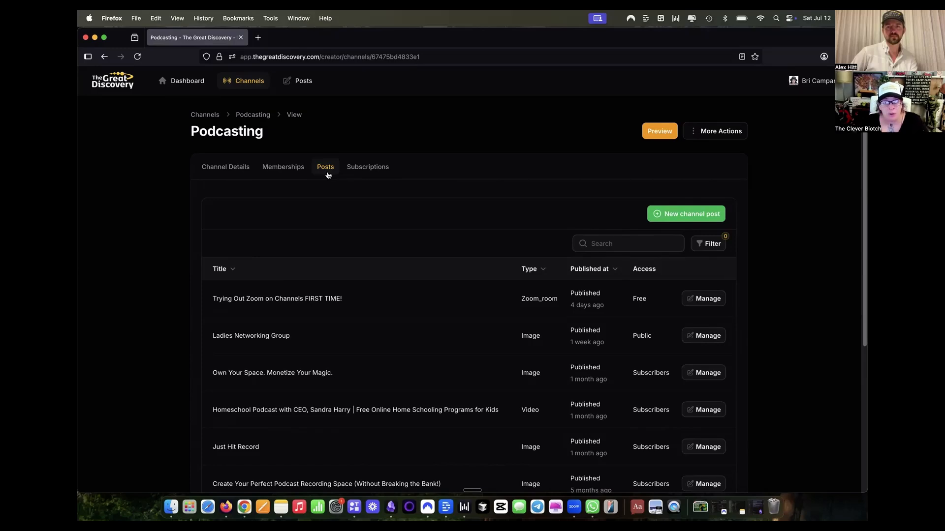
pyautogui.click(682, 219)
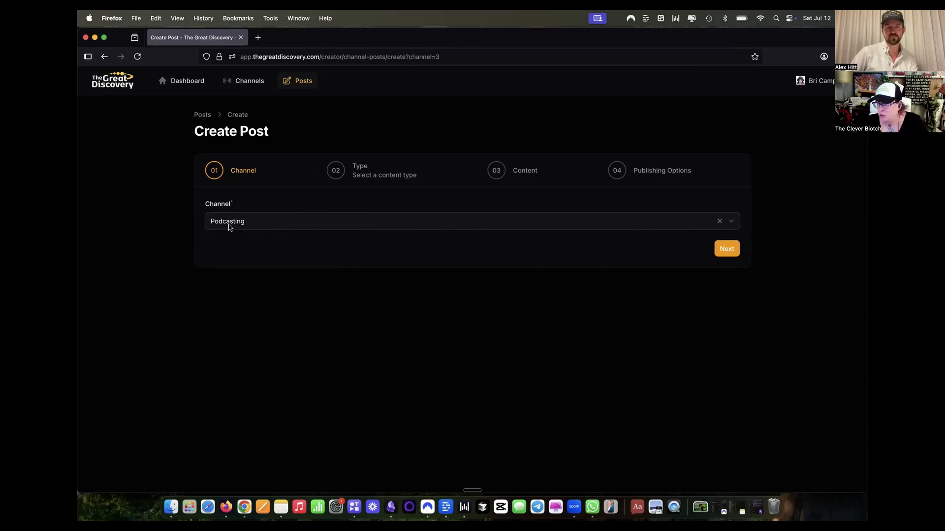
# - Choose Zoom Room as the post's content type and authorize The Great Discovery - Zoom, including shared access permissions
pyautogui.click(727, 250)
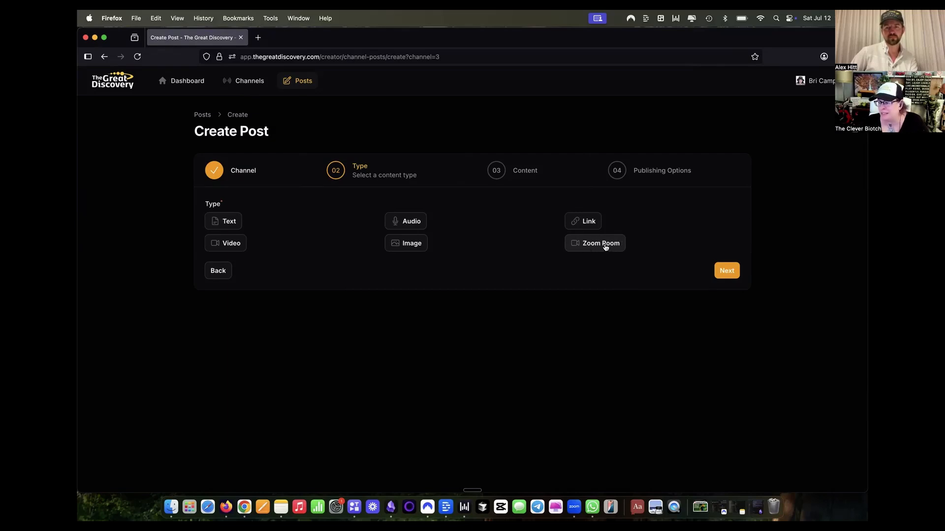
pyautogui.click(601, 246)
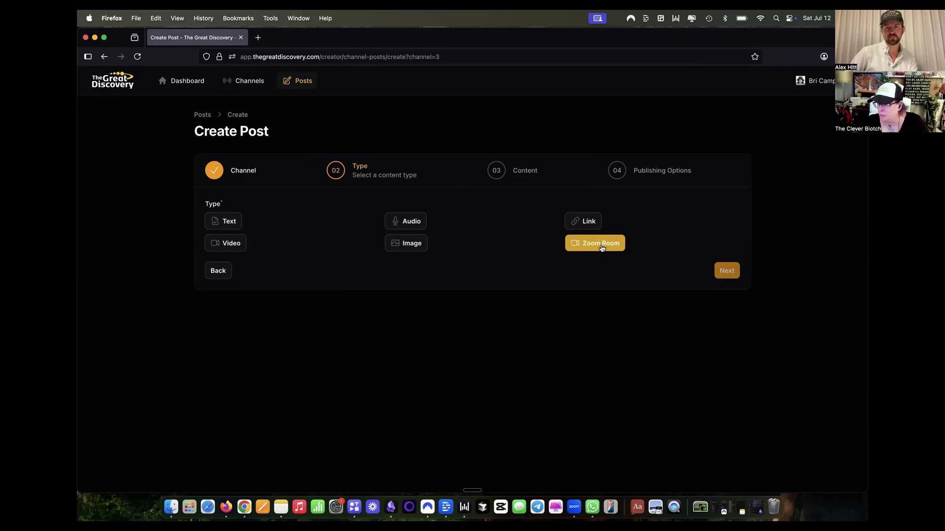
pyautogui.click(715, 270)
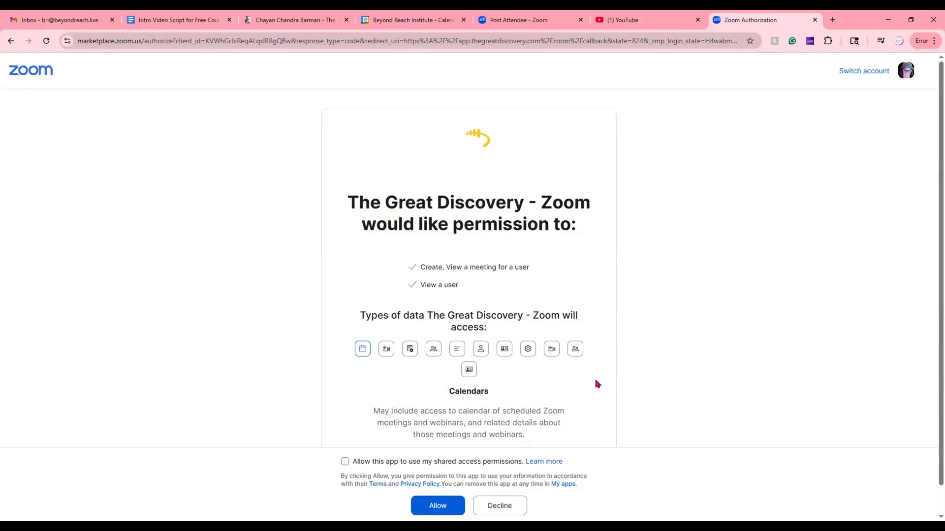
pyautogui.click(344, 462)
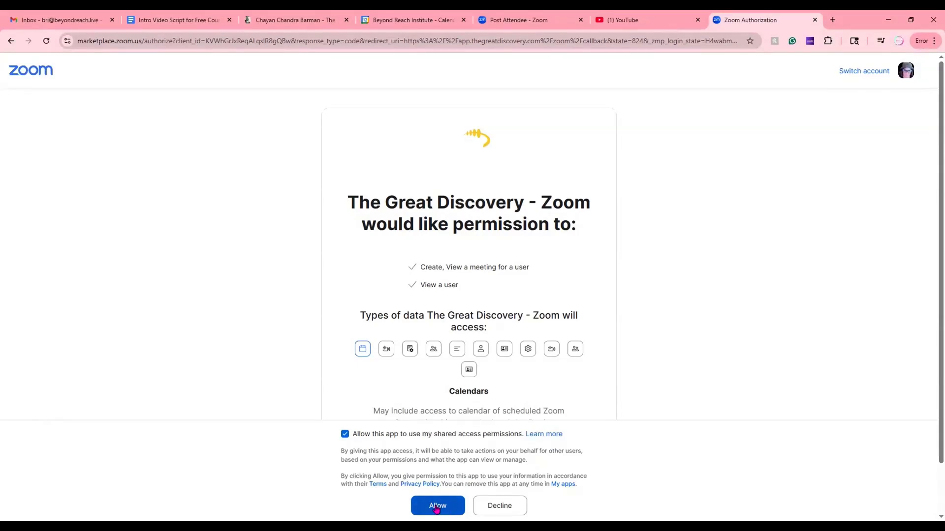
pyautogui.click(438, 506)
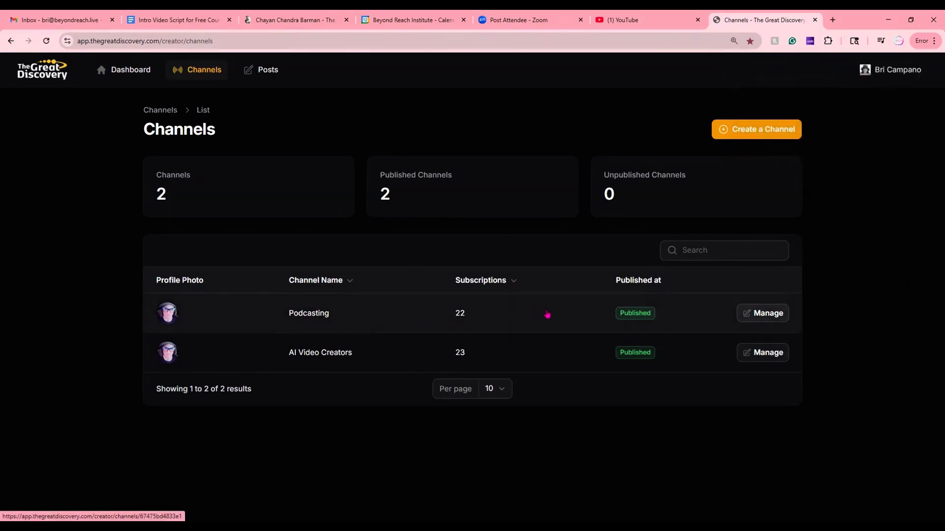
# - Create a new post in the Podcasting channel with the Zoom Room content type and proceed to its content details
pyautogui.click(397, 314)
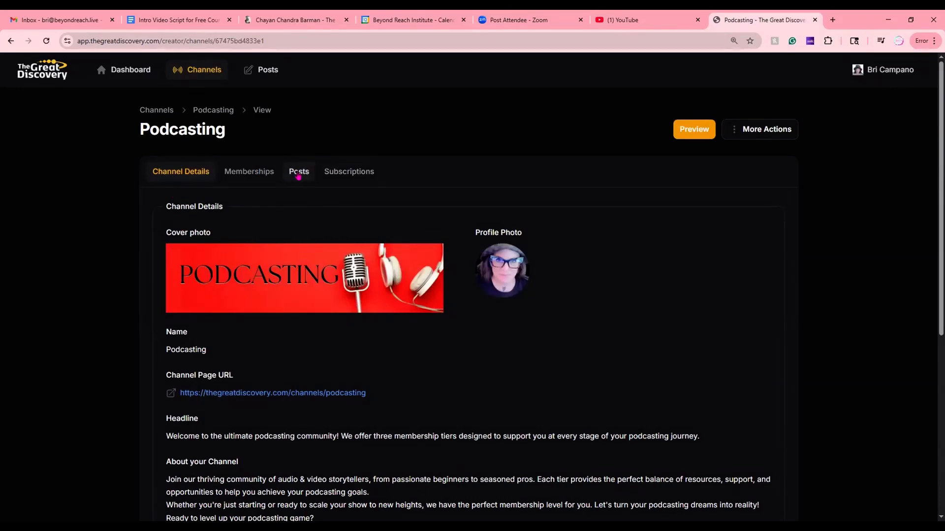
pyautogui.click(298, 176)
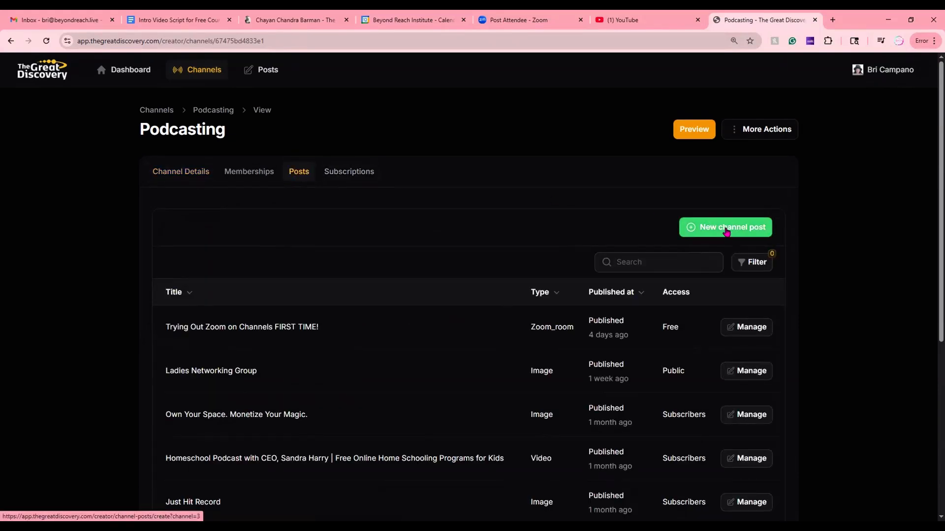
pyautogui.click(726, 228)
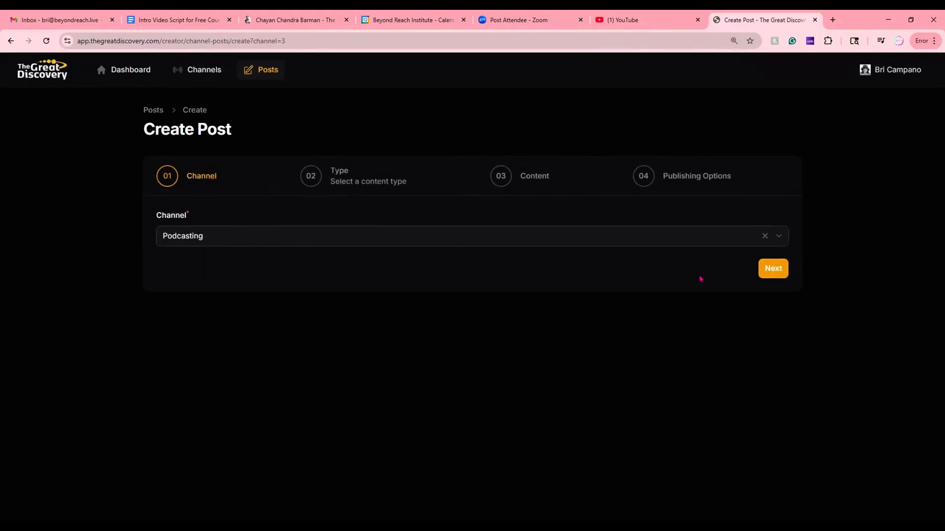
pyautogui.click(776, 270)
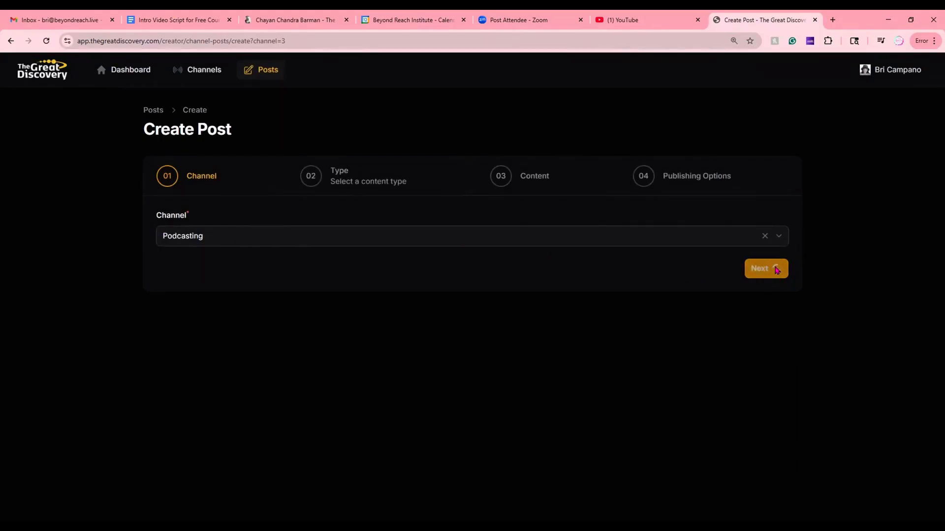
pyautogui.click(611, 265)
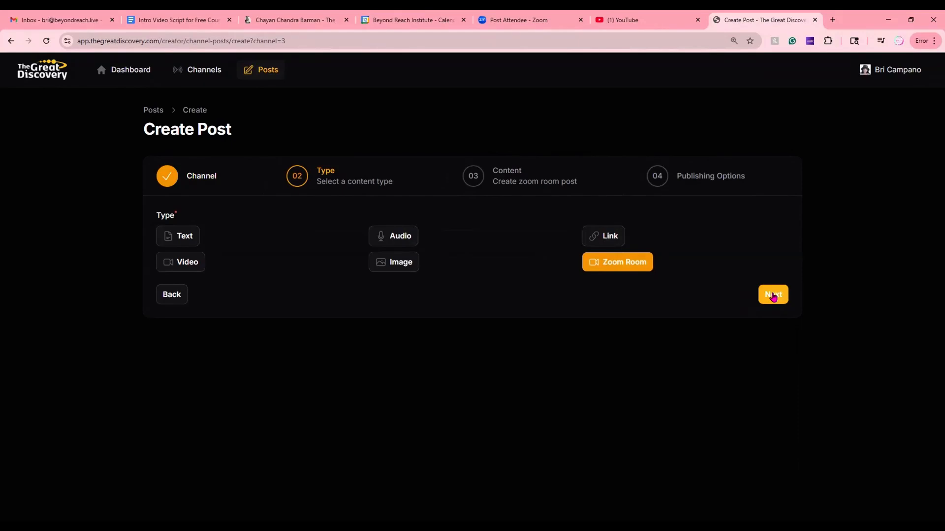
pyautogui.click(773, 296)
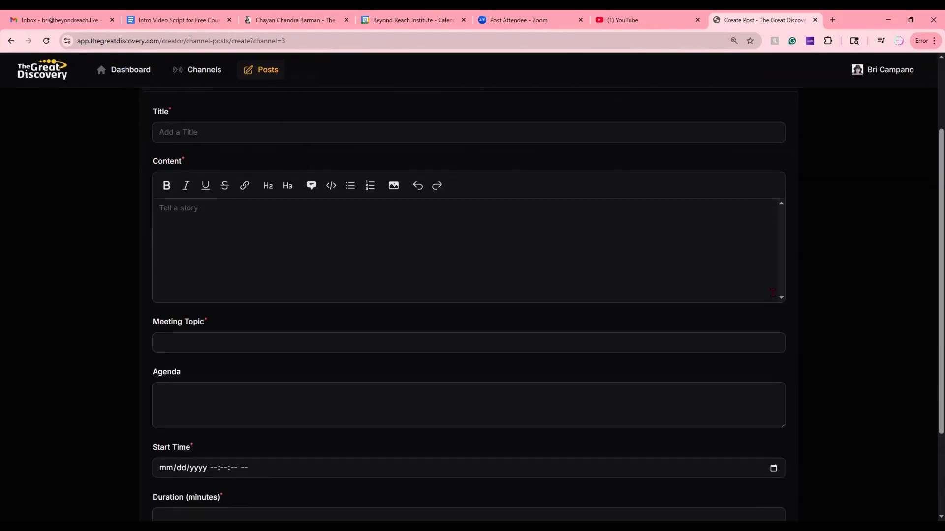
# - Set the post title to the previously used "Learn How to Create a Channel Course"
pyautogui.scroll(2, 447, 369)
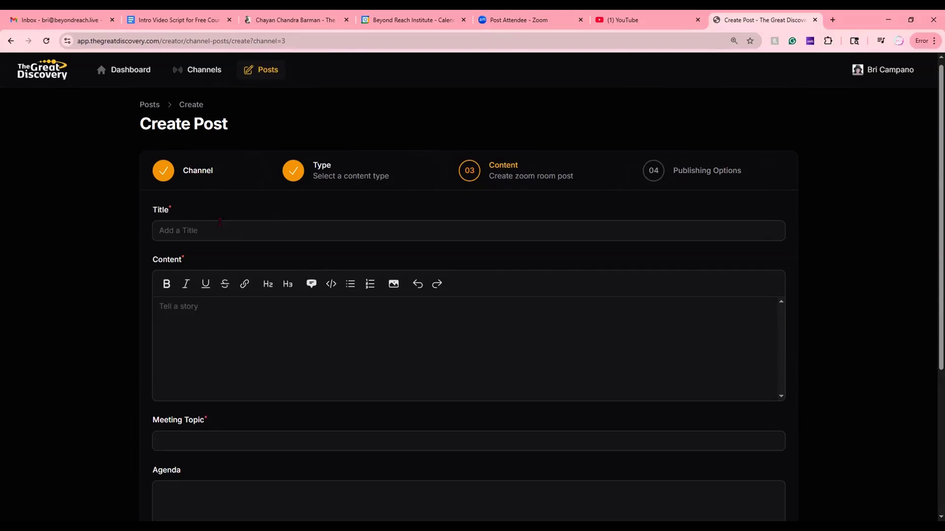
pyautogui.click(221, 228)
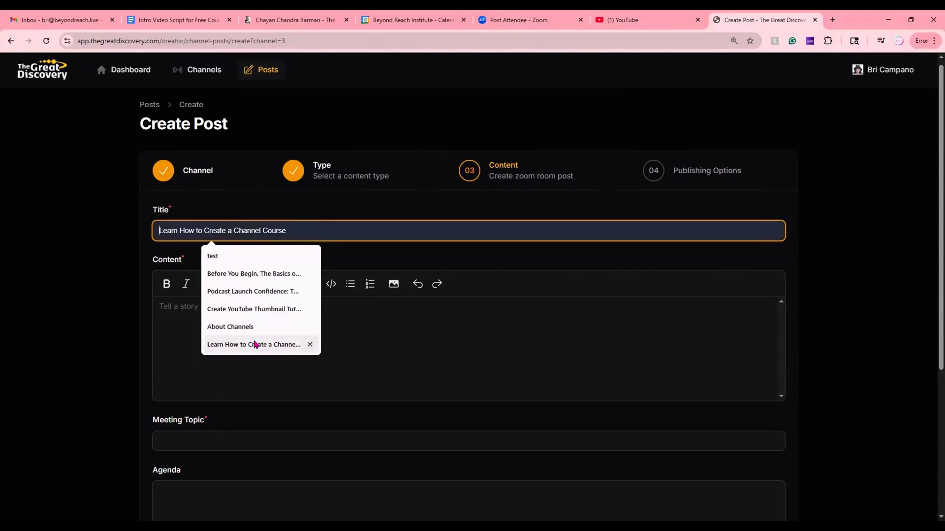
pyautogui.click(256, 344)
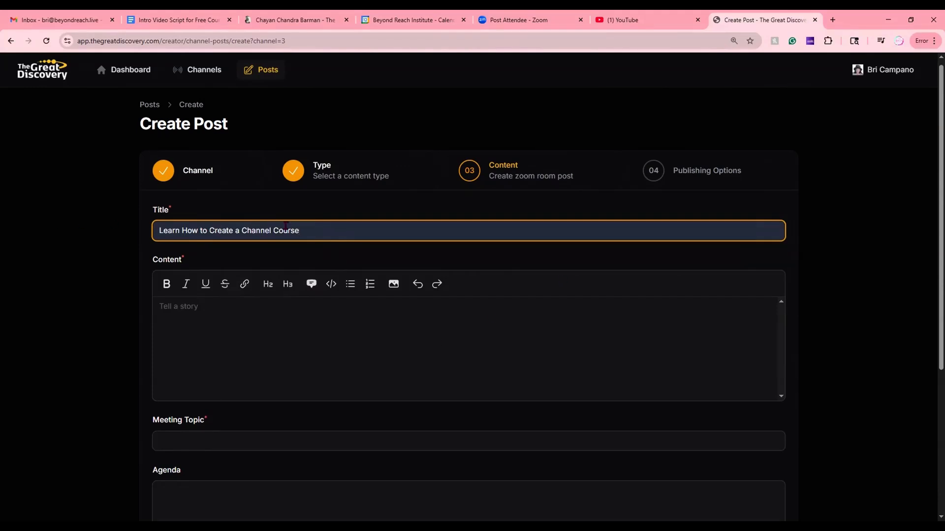
# - Enter "Learn how to use our channels and zoom!" as the post content
pyautogui.click(187, 307)
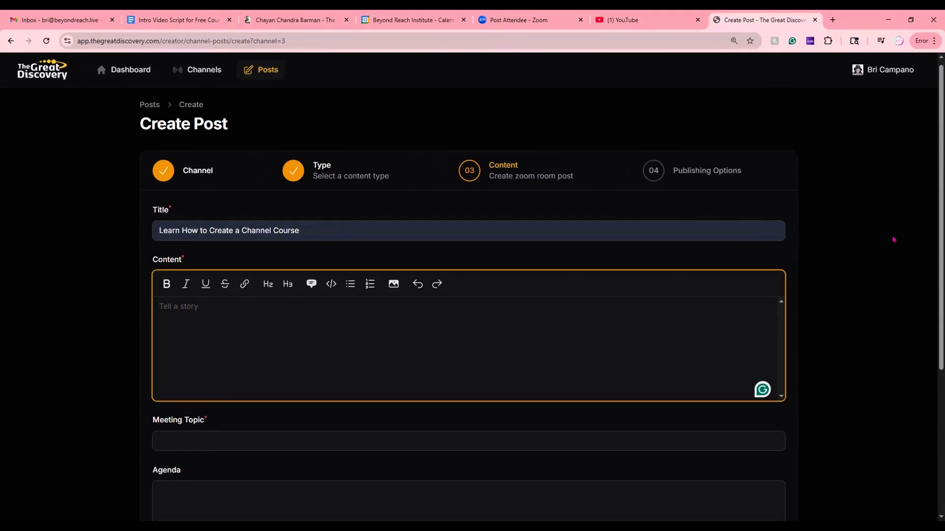
pyautogui.write('Learn how to use our ')
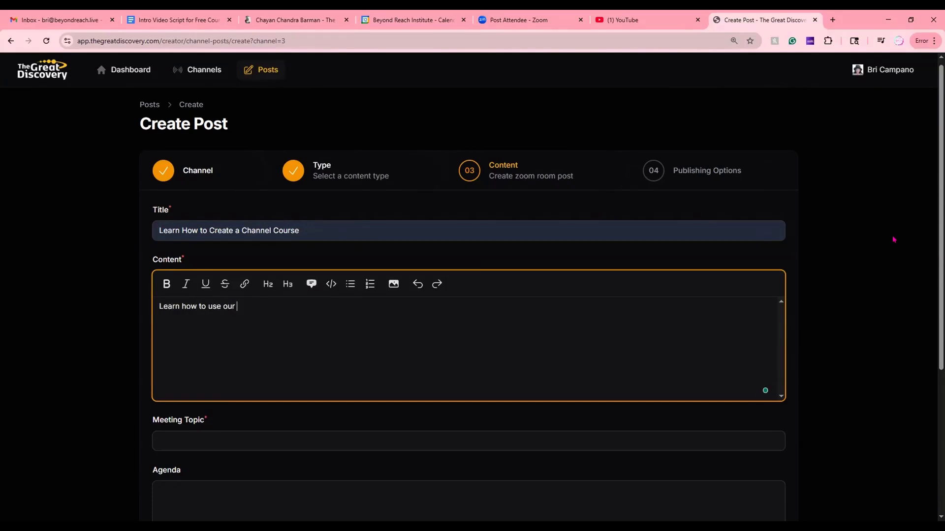
pyautogui.write('channels and zoom!')
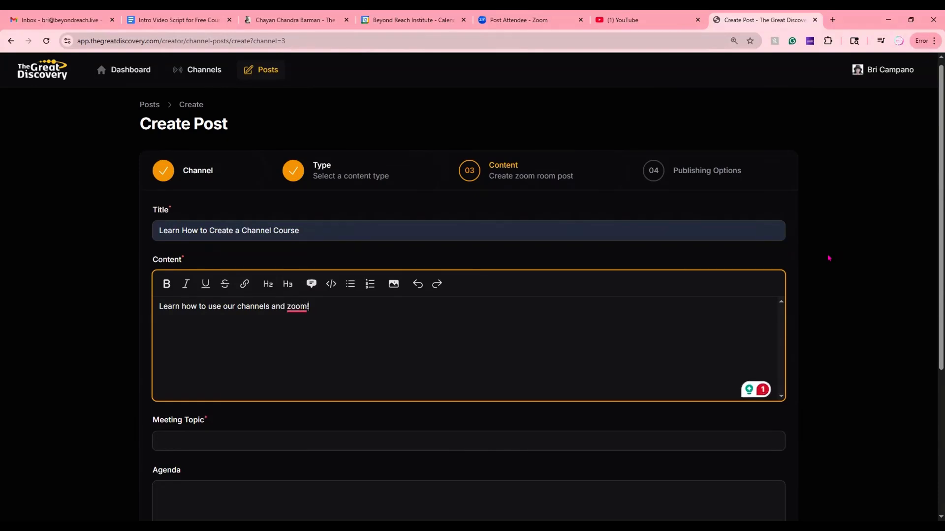
# - Set the meeting topic to "TGD Zoom INtro"
pyautogui.scroll(-2, 228, 329)
pyautogui.click(198, 336)
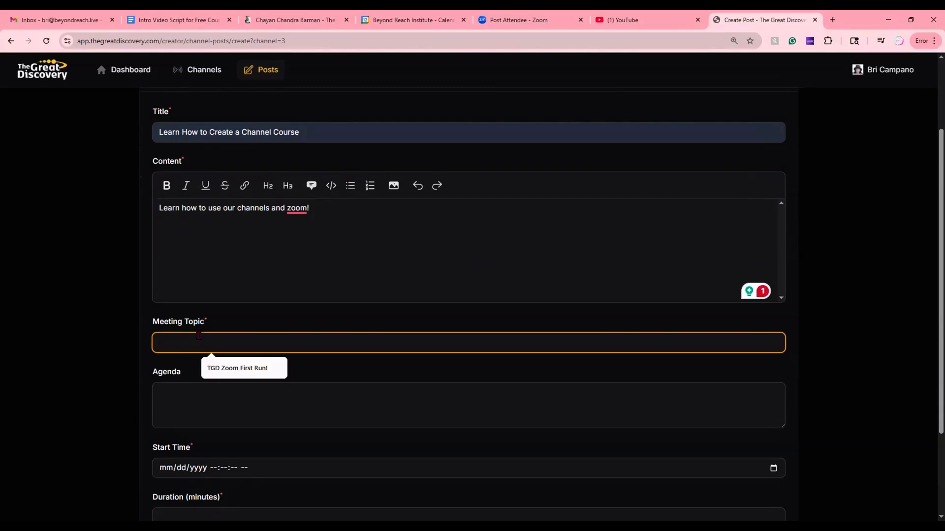
pyautogui.write('TGD Zoom INtro')
# - Fill in the agenda with Welcome, Intro, Session and Wrap Up on separate lines
pyautogui.click(201, 399)
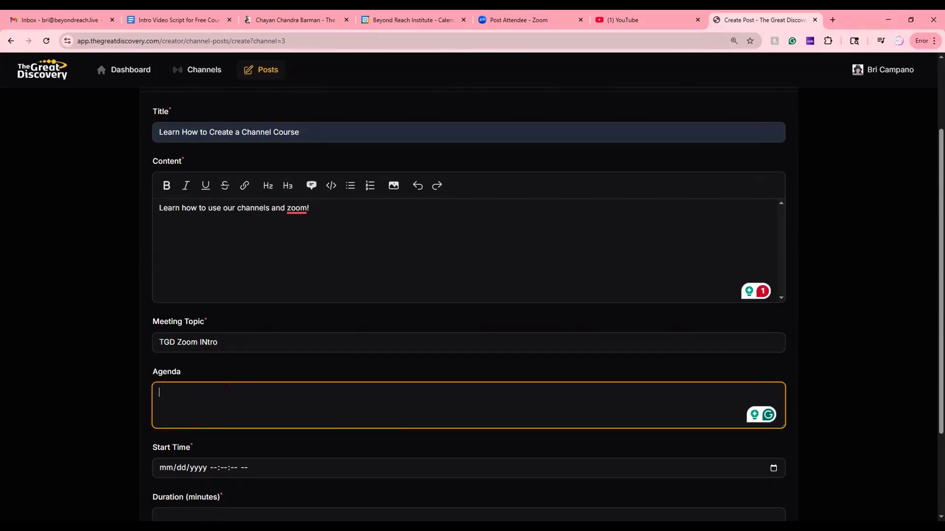
pyautogui.write('Welcome')
pyautogui.press('Return')
pyautogui.write('Intro Session')
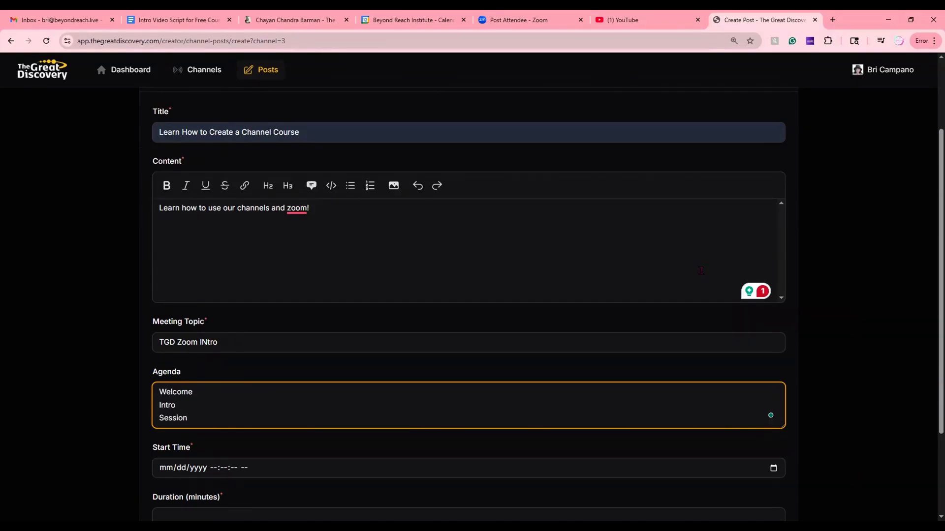
pyautogui.press('Return')
pyautogui.write('Wrap u Up')
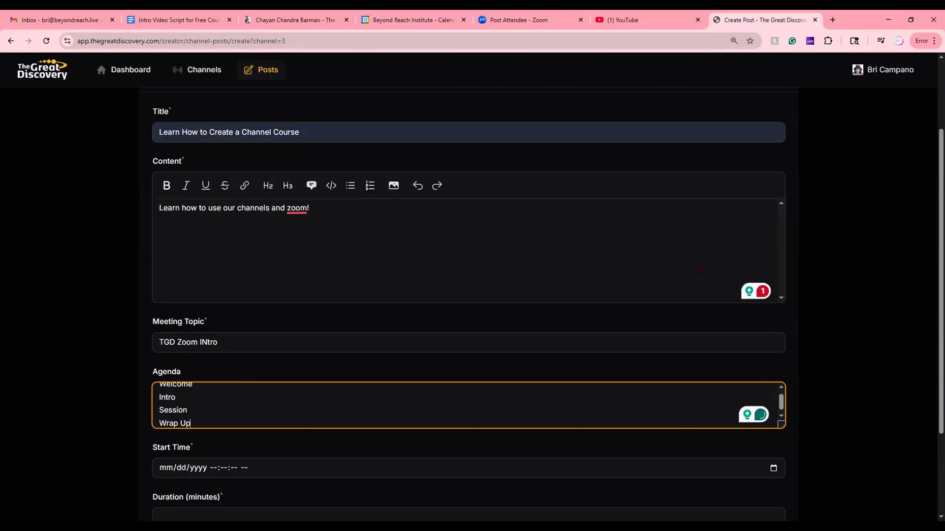
# - Set the meeting's start time to 07/16/2025 09:30:00 AM
pyautogui.scroll(-2, 227, 375)
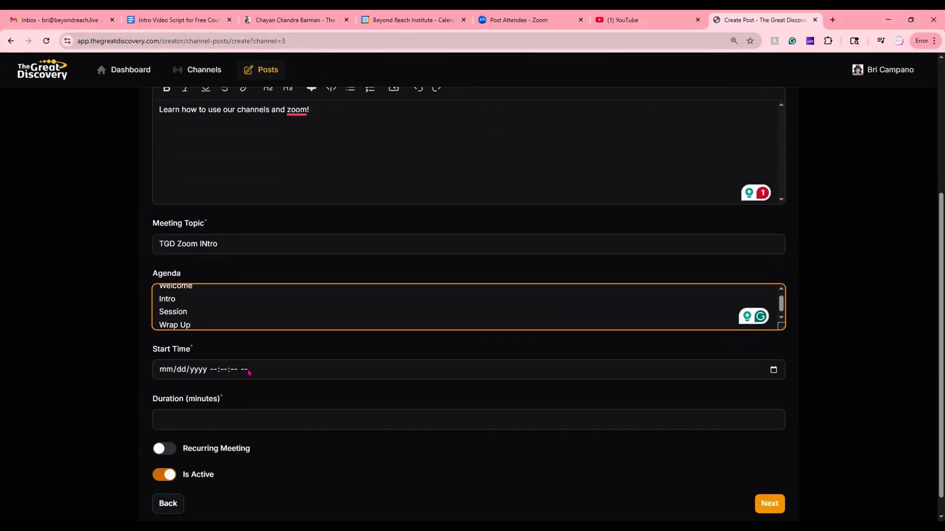
pyautogui.click(167, 374)
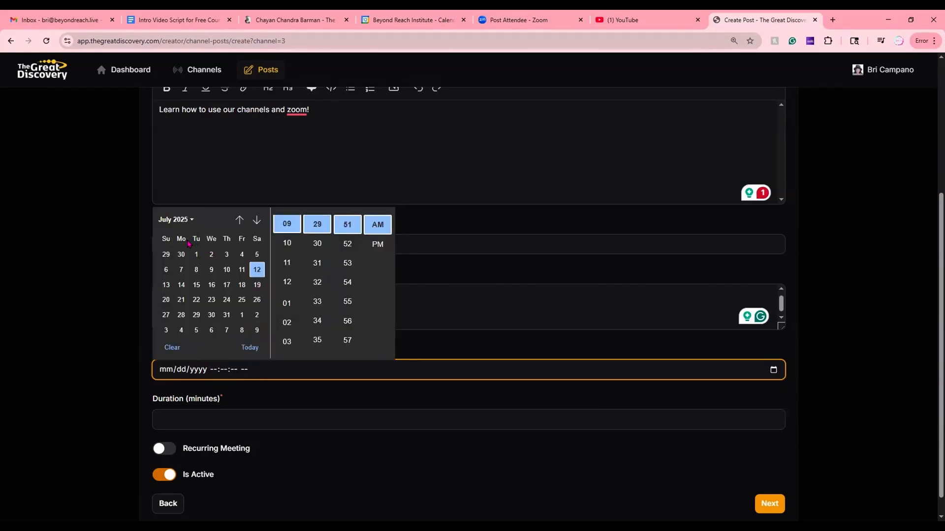
pyautogui.click(216, 287)
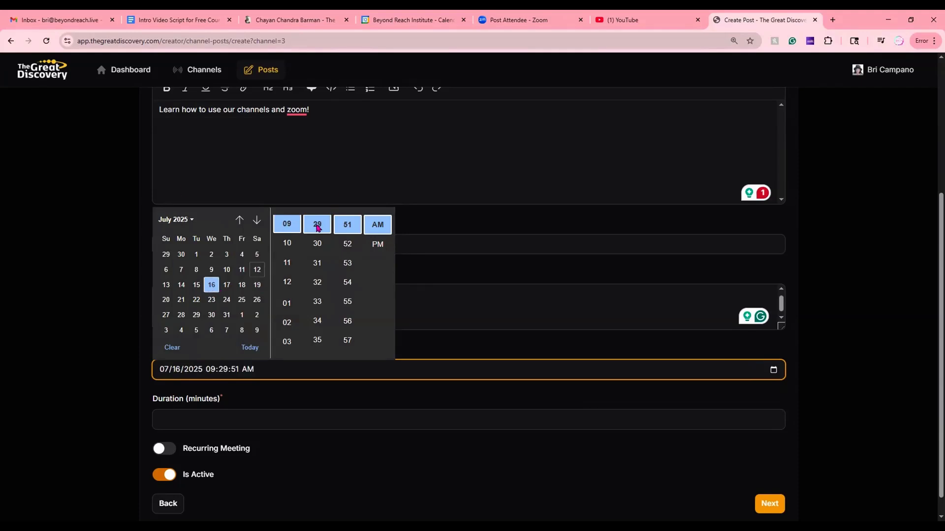
pyautogui.click(319, 244)
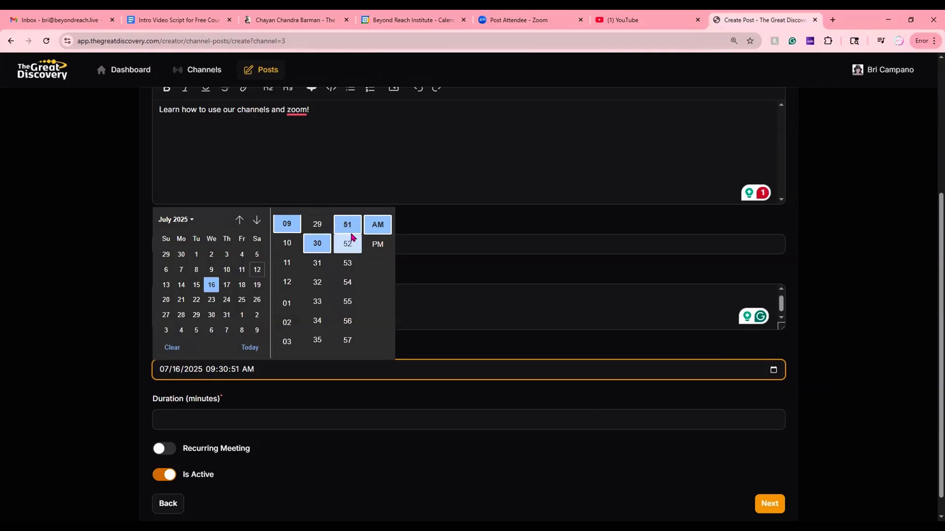
pyautogui.scroll(-3, 345, 264)
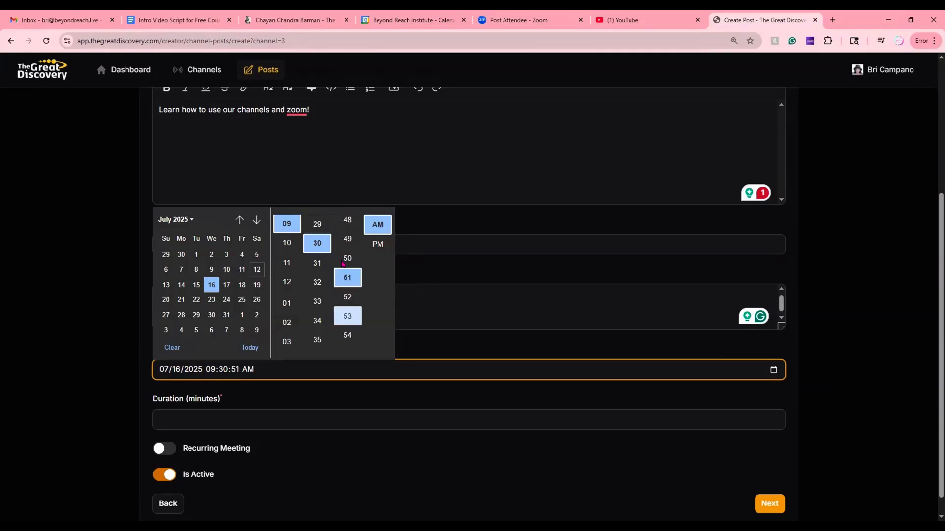
pyautogui.scroll(2, 347, 271)
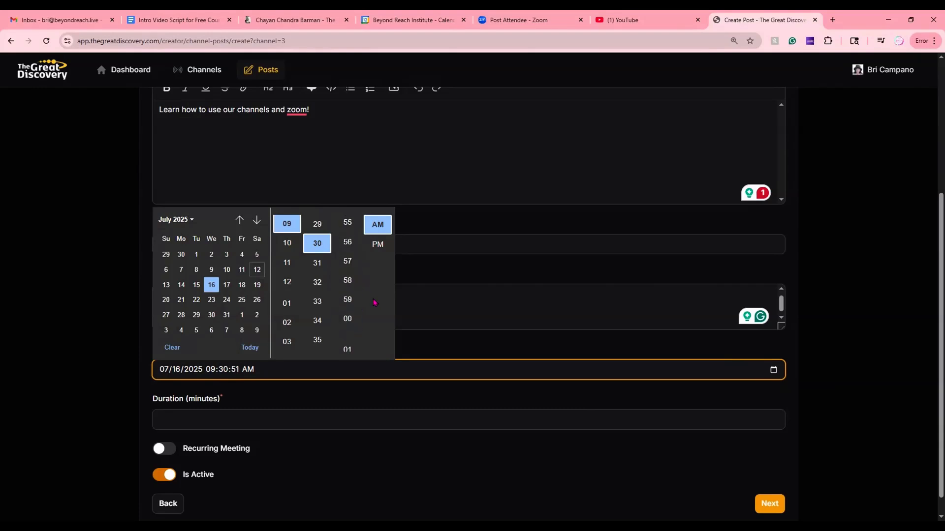
pyautogui.click(349, 319)
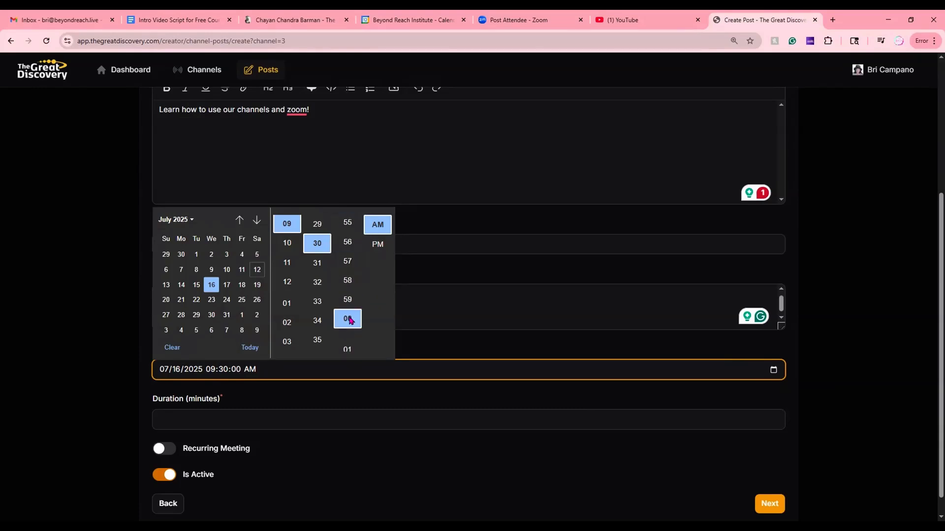
pyautogui.click(381, 399)
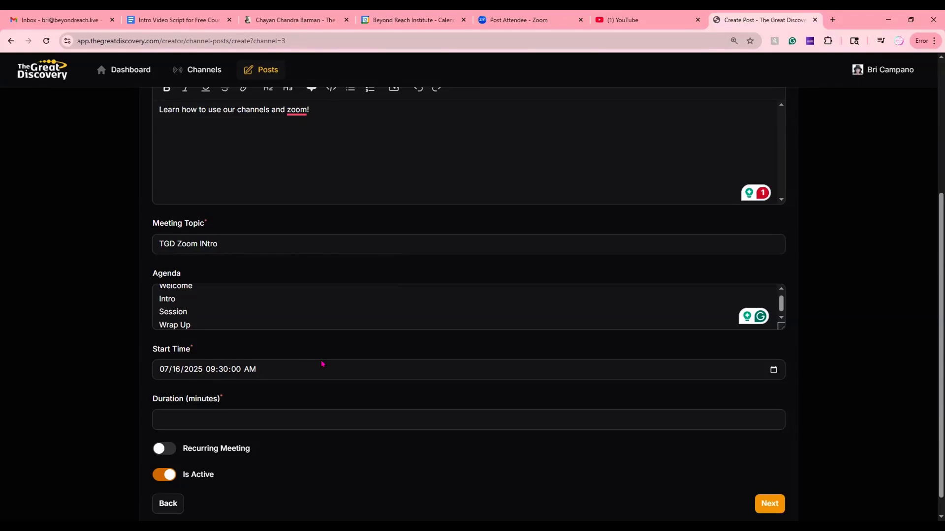
# - Set the meeting duration to 30 minutes and continue to the publishing options
pyautogui.scroll(-1, 322, 365)
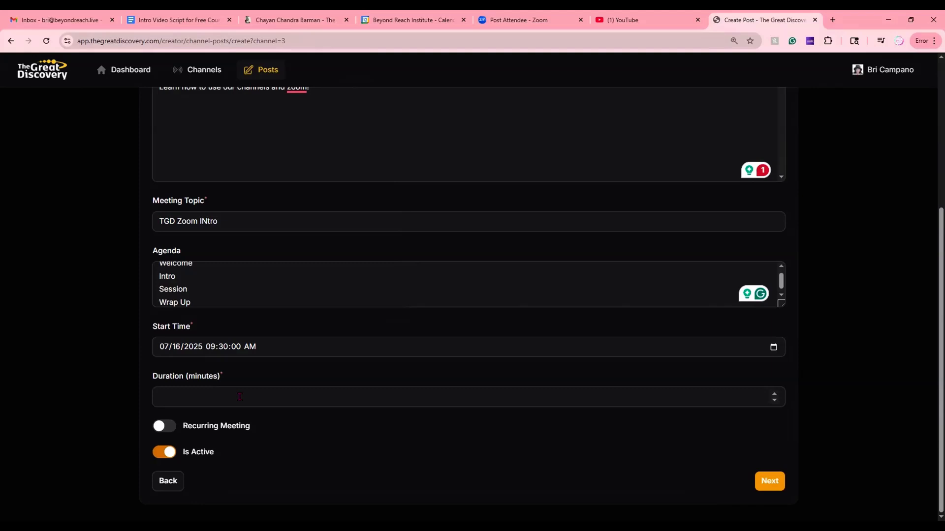
pyautogui.click(240, 397)
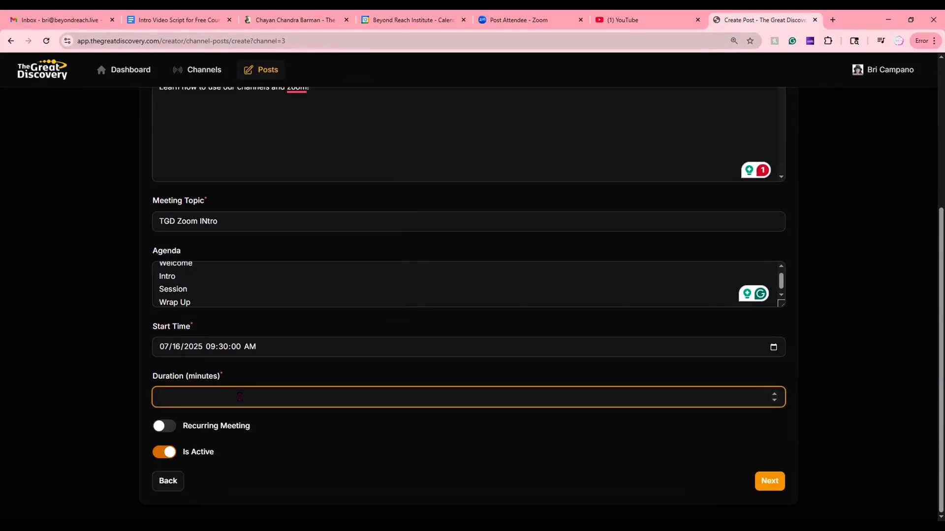
pyautogui.write('30')
pyautogui.click(233, 442)
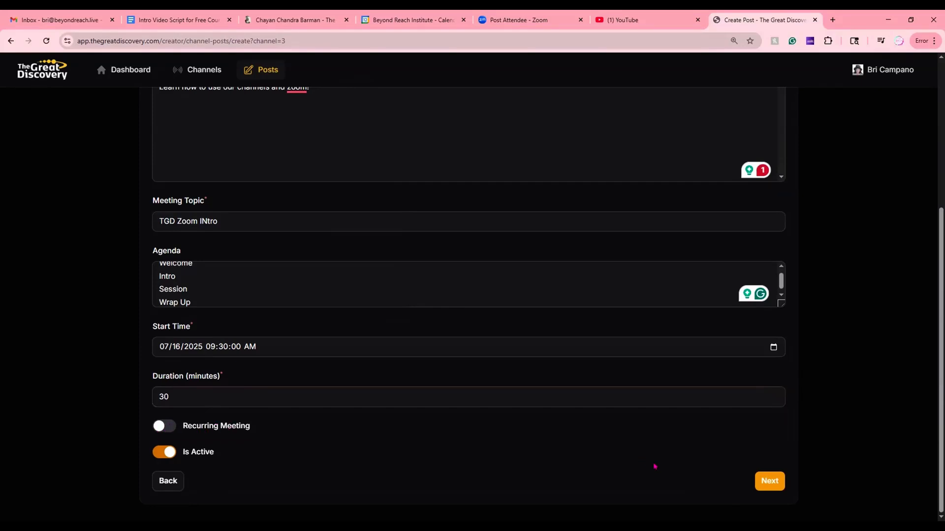
pyautogui.click(766, 485)
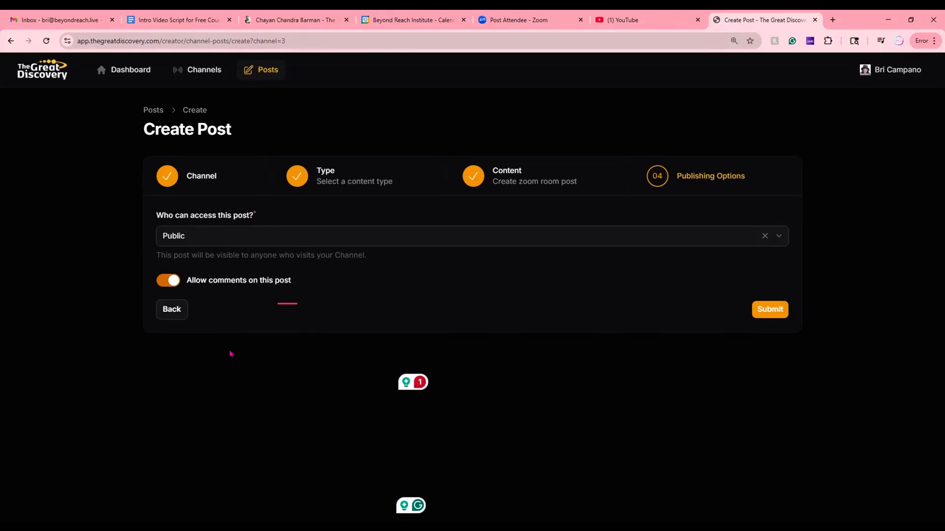
# - Try the Free Subscribers Only and Paid Subscribers Only access options for the post
pyautogui.click(229, 237)
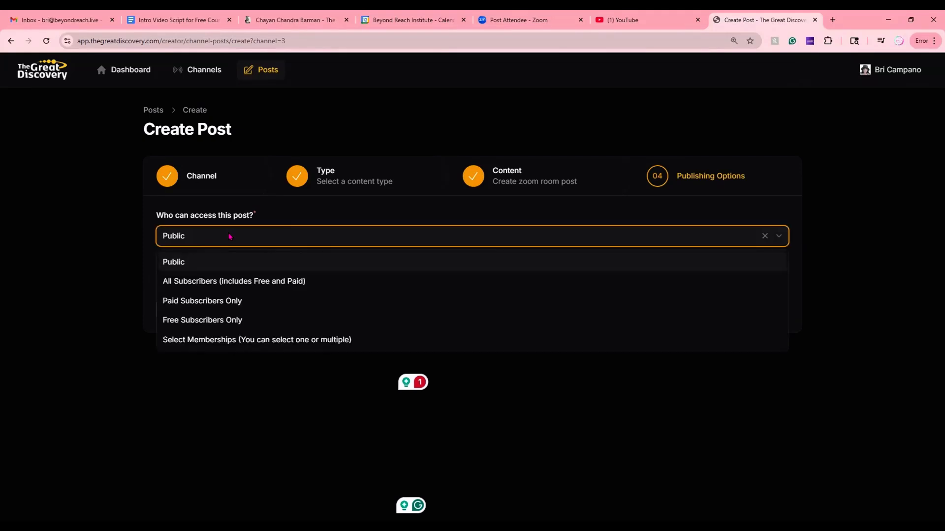
pyautogui.click(235, 322)
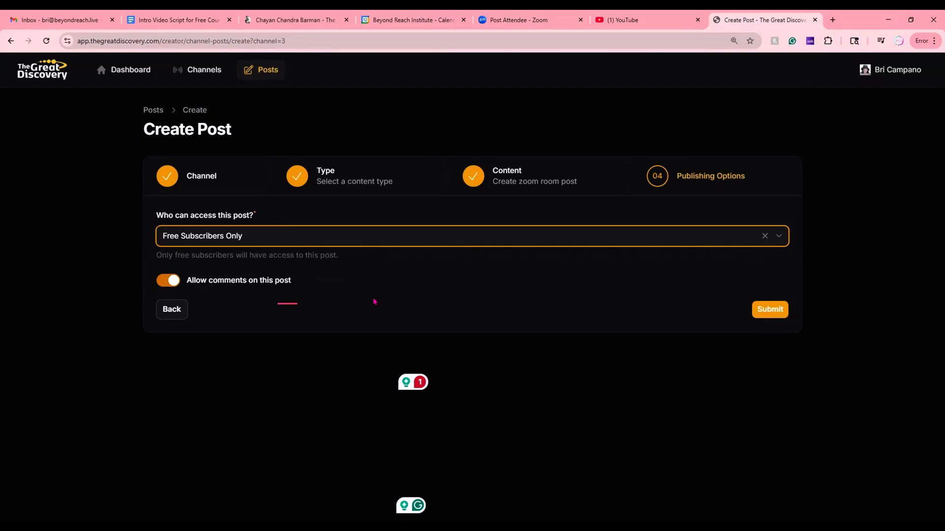
pyautogui.click(236, 239)
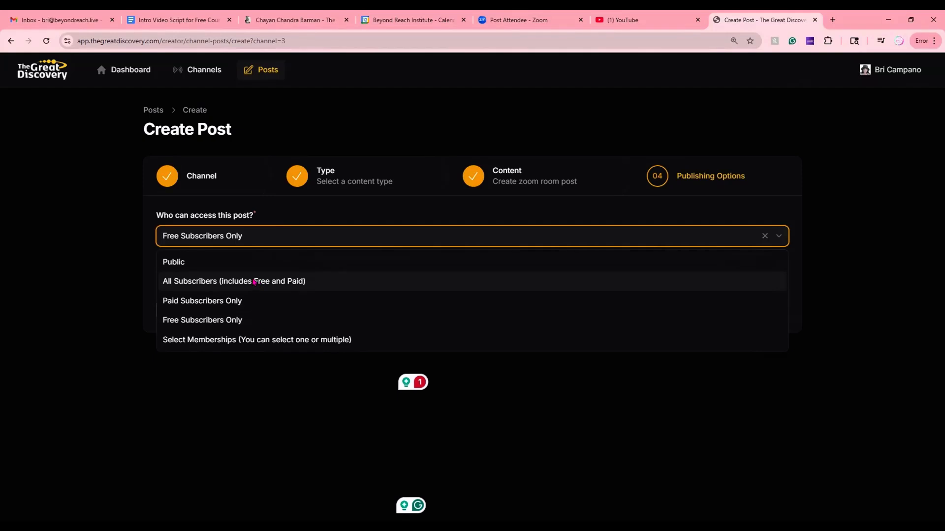
pyautogui.click(218, 302)
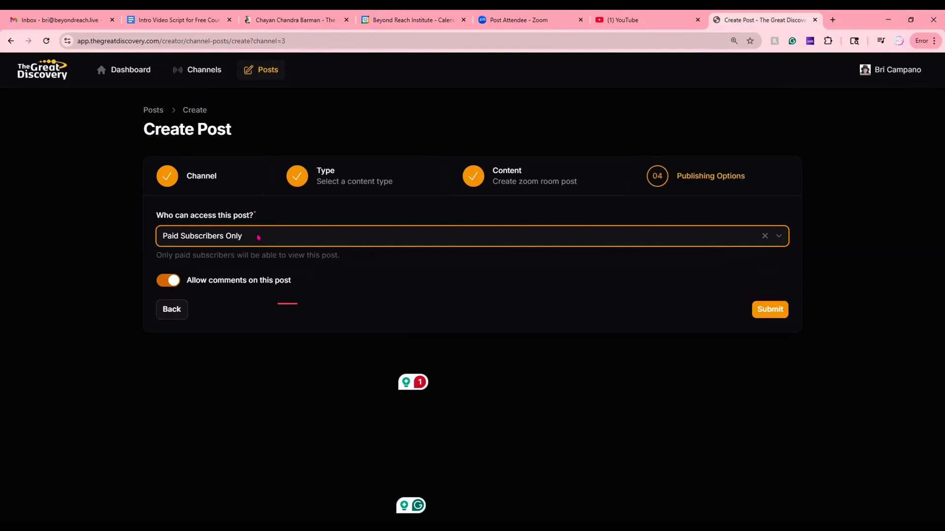
# - Restrict the post's access to the Podcast Beginner membership and submit the post
pyautogui.click(276, 243)
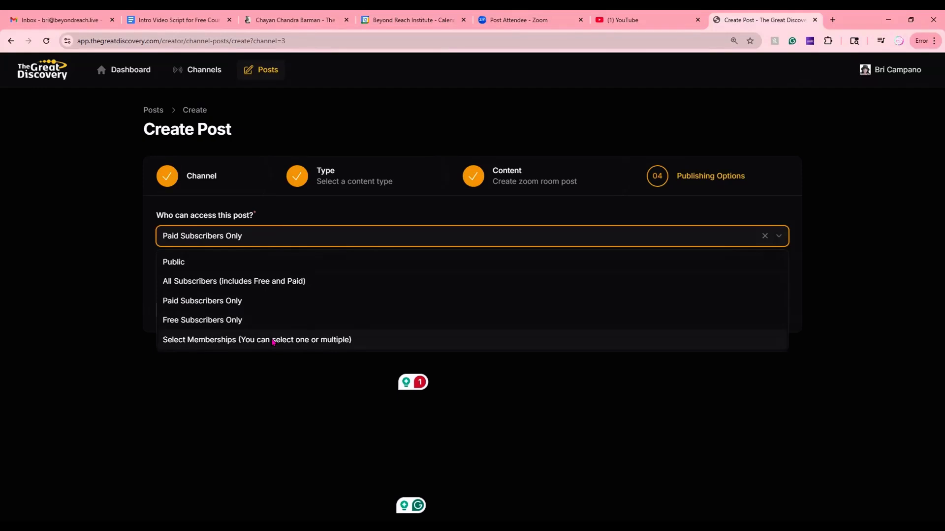
pyautogui.click(273, 341)
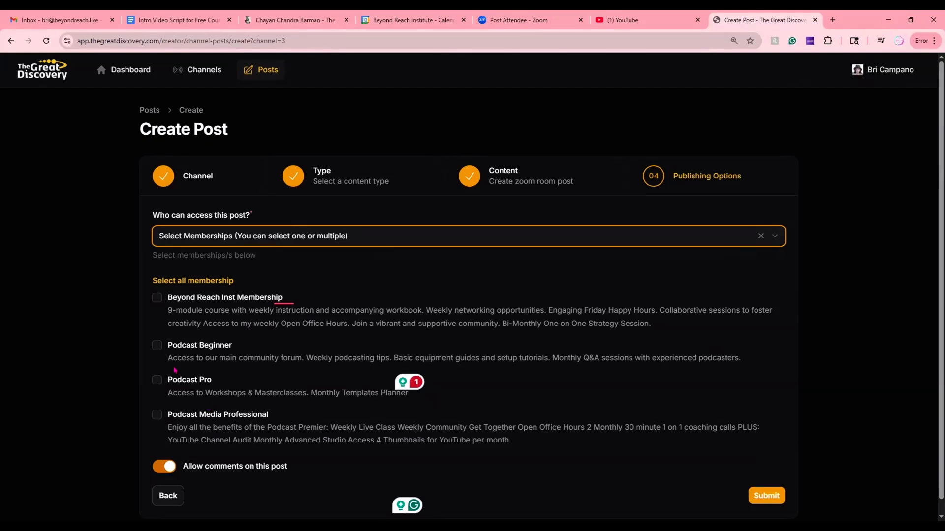
pyautogui.click(157, 347)
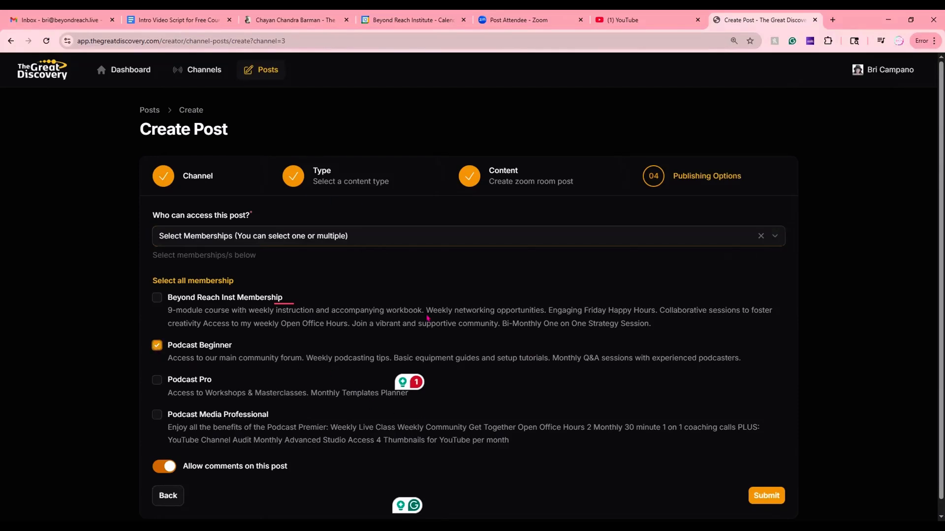
pyautogui.click(771, 496)
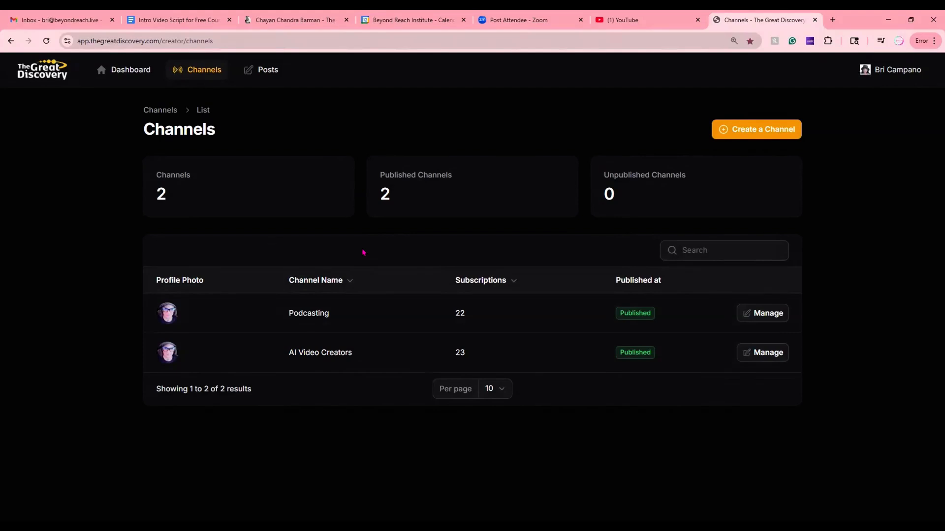
# - Open the "Learn How to Create a Channel Course" post from the Podcasting channel's posts and review its Zoom Room details
pyautogui.click(311, 318)
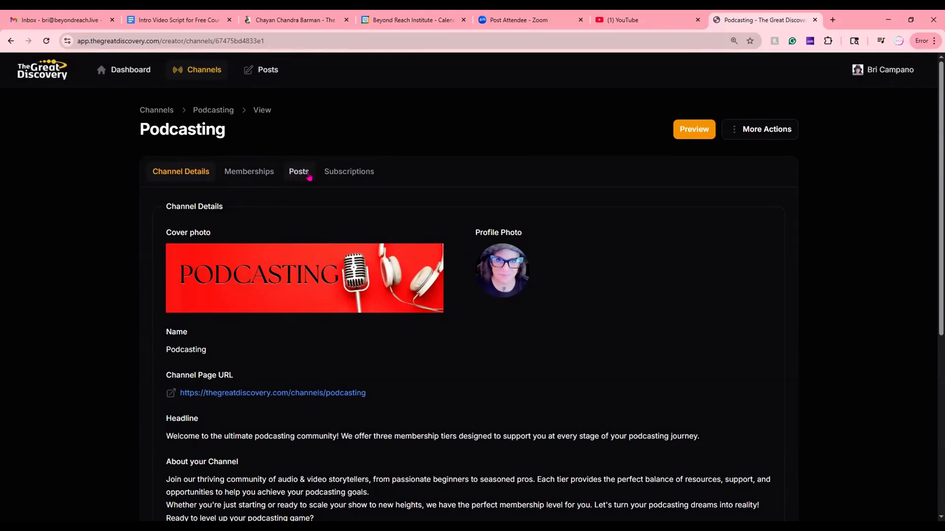
pyautogui.click(297, 175)
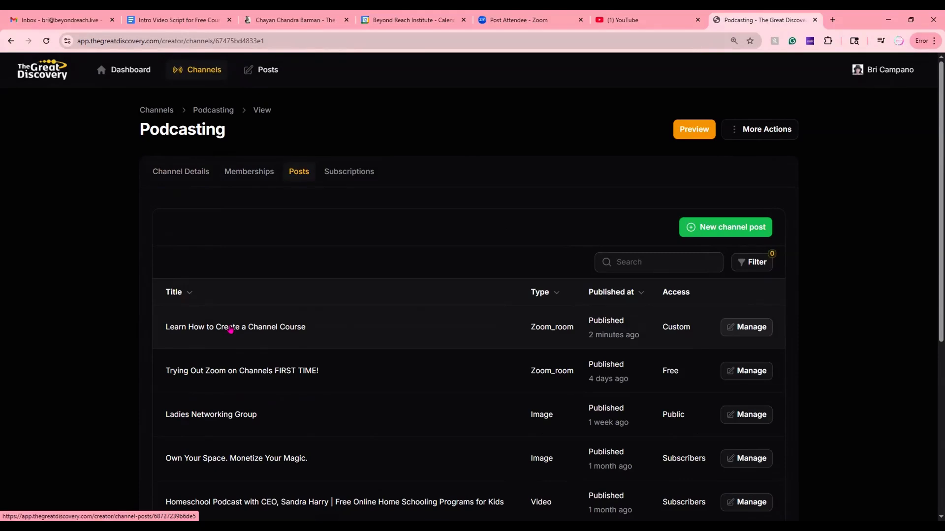
pyautogui.click(236, 333)
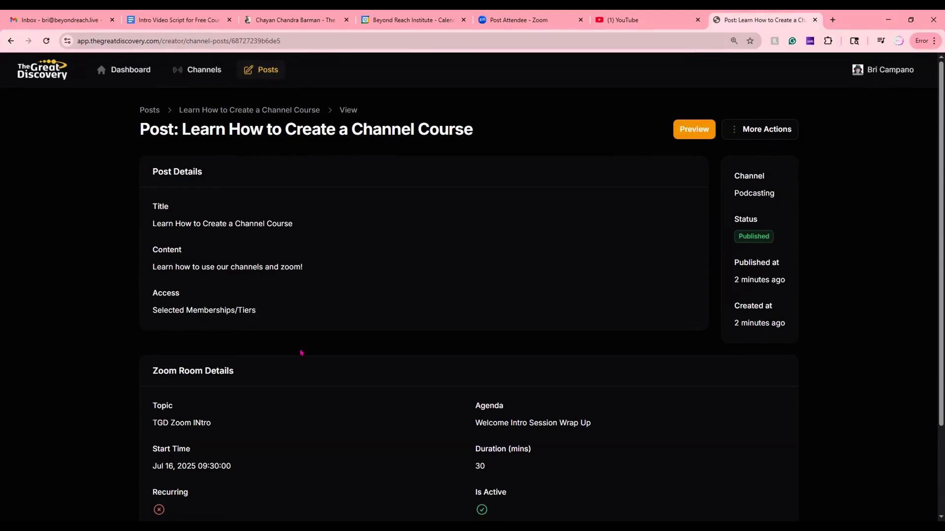
pyautogui.scroll(-1, 183, 386)
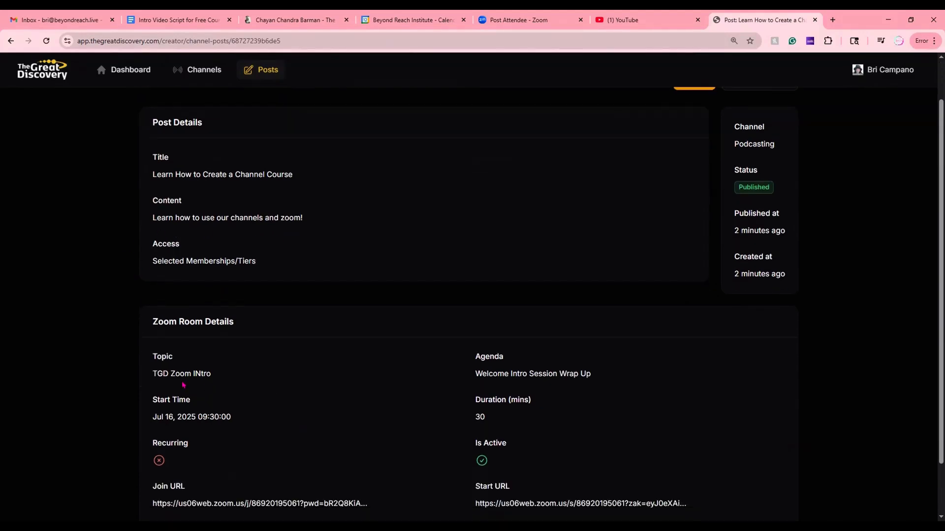
pyautogui.scroll(-1, 320, 417)
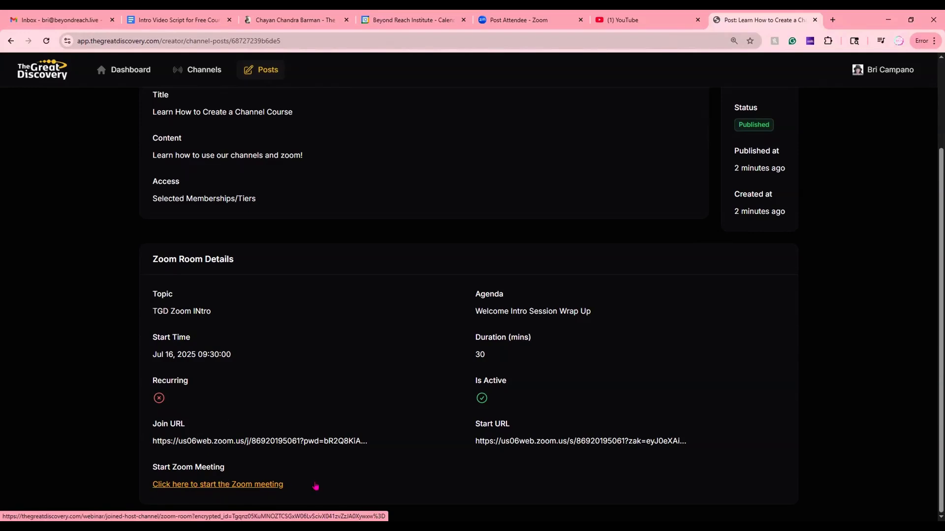
# - Launch the Zoom meeting from the post's Zoom Room details and try to join it without entering a passcode
pyautogui.click(225, 486)
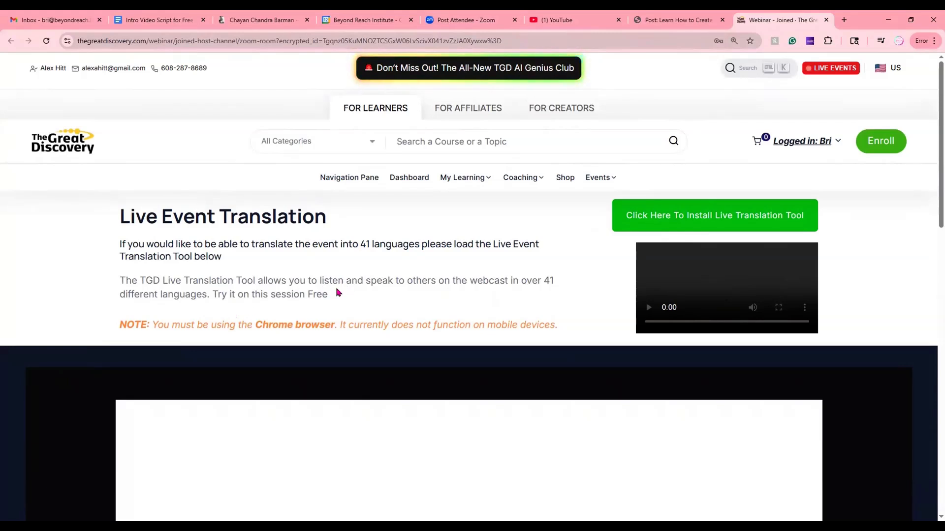
pyautogui.scroll(-4, 338, 293)
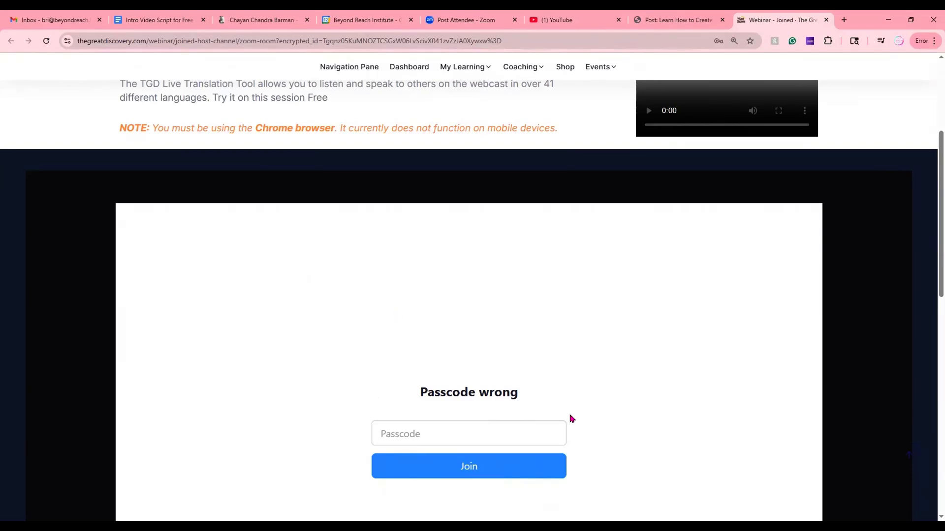
pyautogui.scroll(-2, 390, 331)
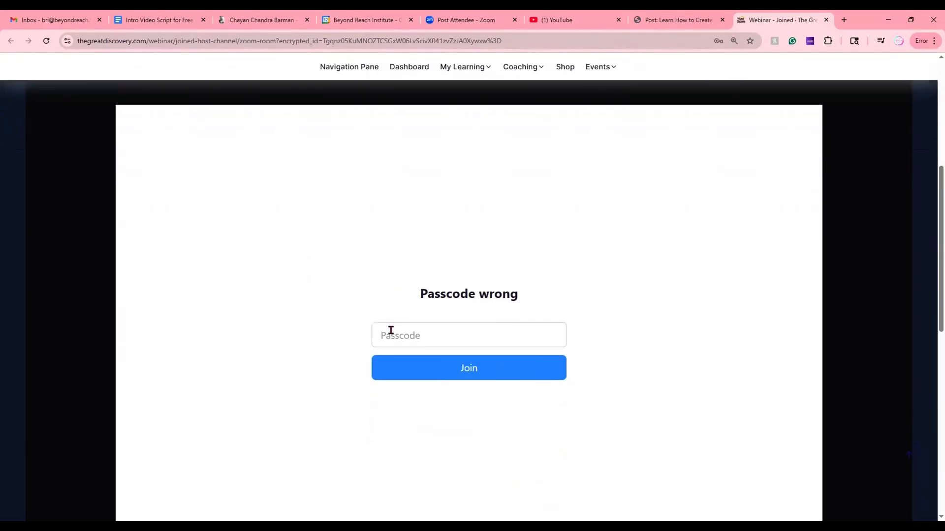
pyautogui.click(469, 370)
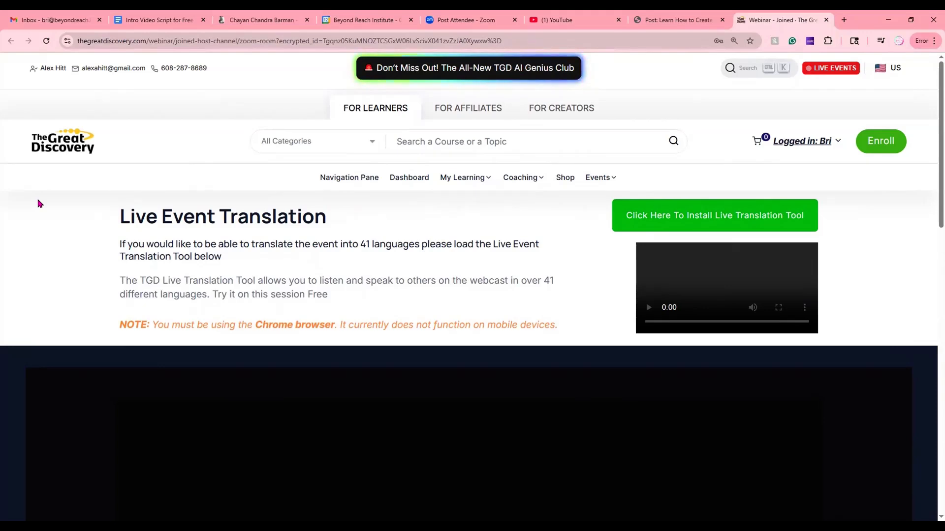
# - Go to The Great Discovery home page and open the full list of creator channels
pyautogui.click(66, 150)
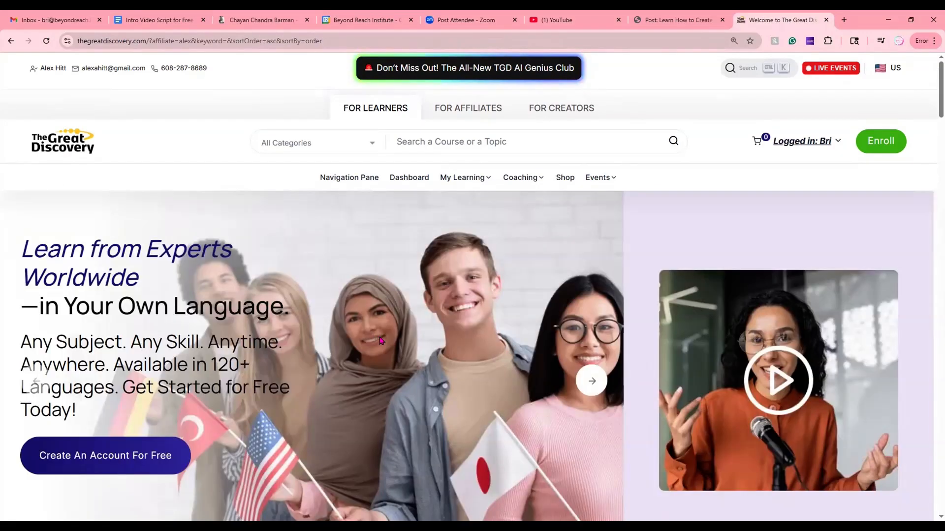
pyautogui.scroll(-2, 387, 365)
pyautogui.scroll(2, 388, 365)
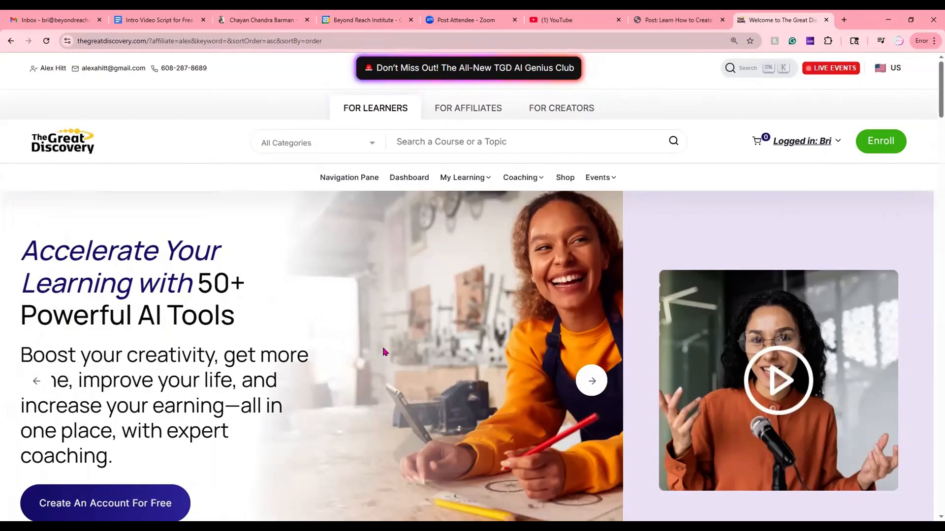
pyautogui.scroll(-10, 384, 352)
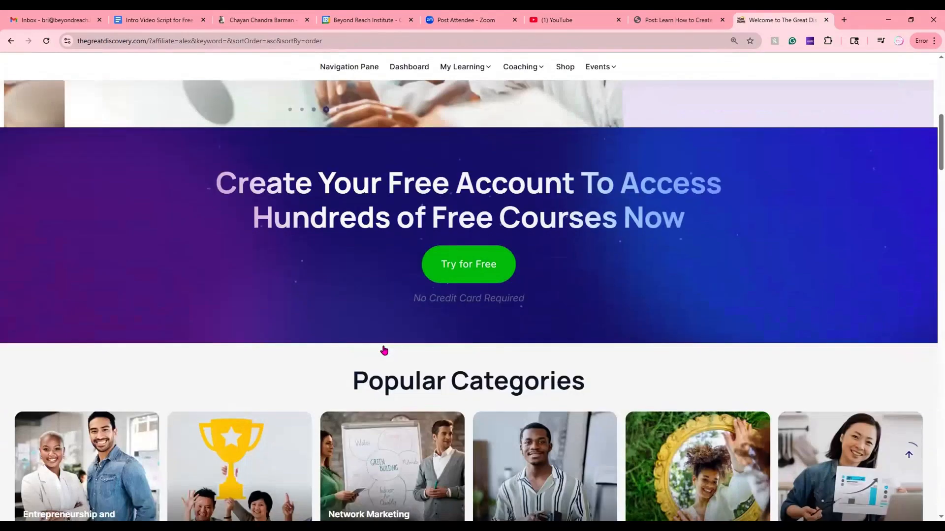
pyautogui.scroll(-10, 384, 351)
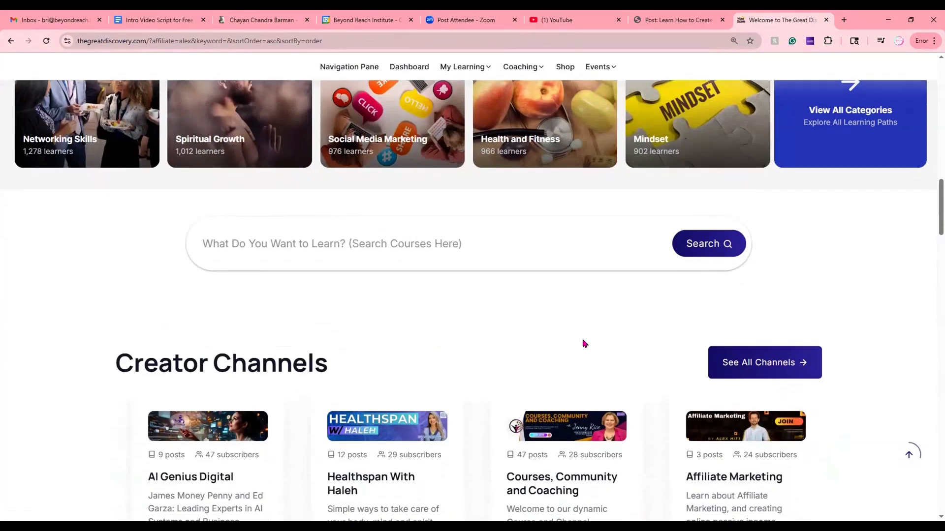
pyautogui.click(741, 362)
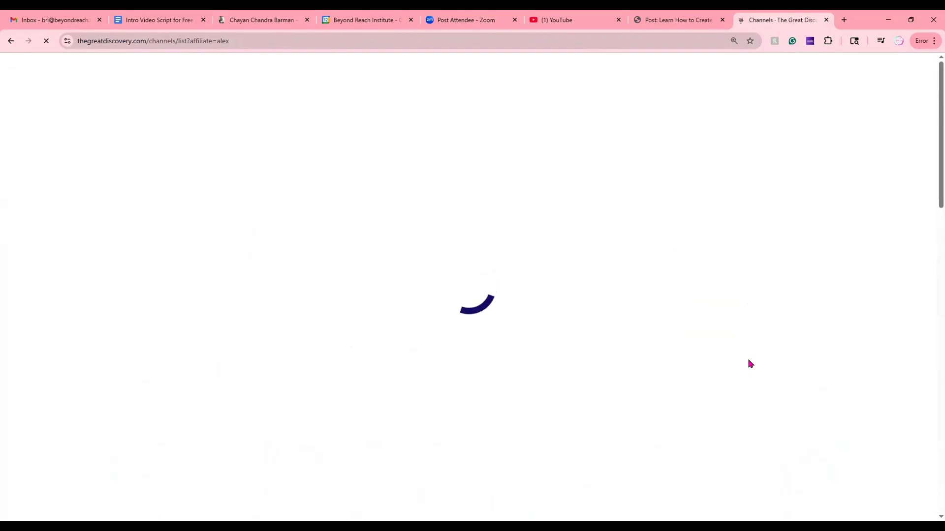
# - Filter the channel list by the Podcasting channel's creator and open the Podcasting channel
pyautogui.scroll(-5, 226, 381)
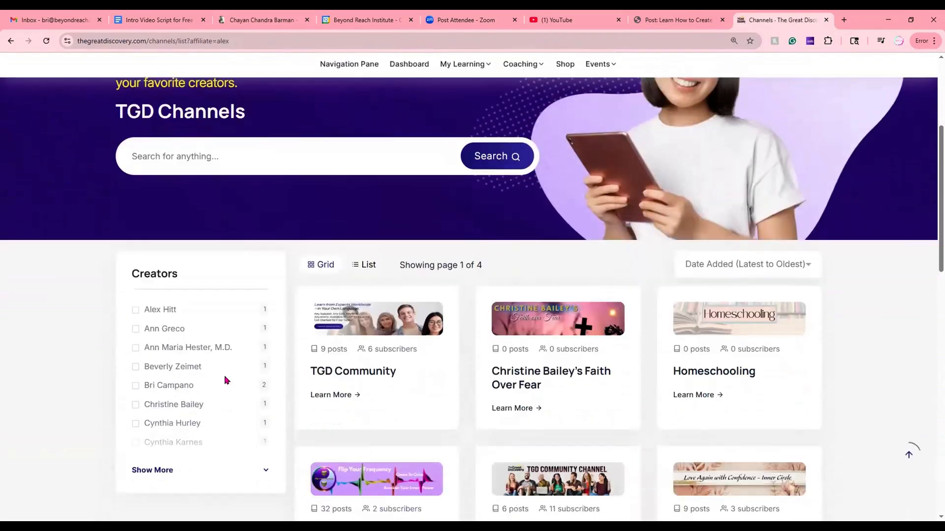
pyautogui.scroll(-1, 226, 381)
pyautogui.click(136, 346)
pyautogui.click(535, 297)
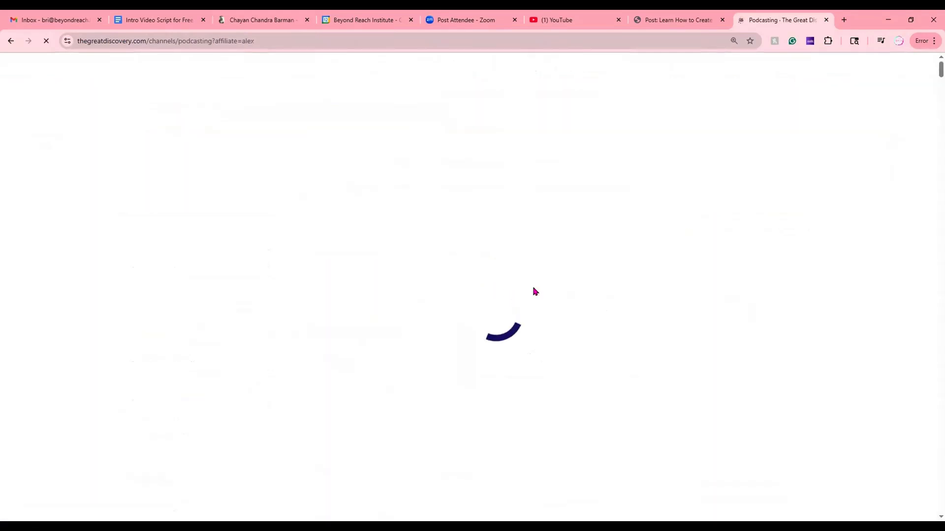
# - Find the "Learn How to Create a Channel Course" post among the channel posts and open its page
pyautogui.scroll(-3, 401, 370)
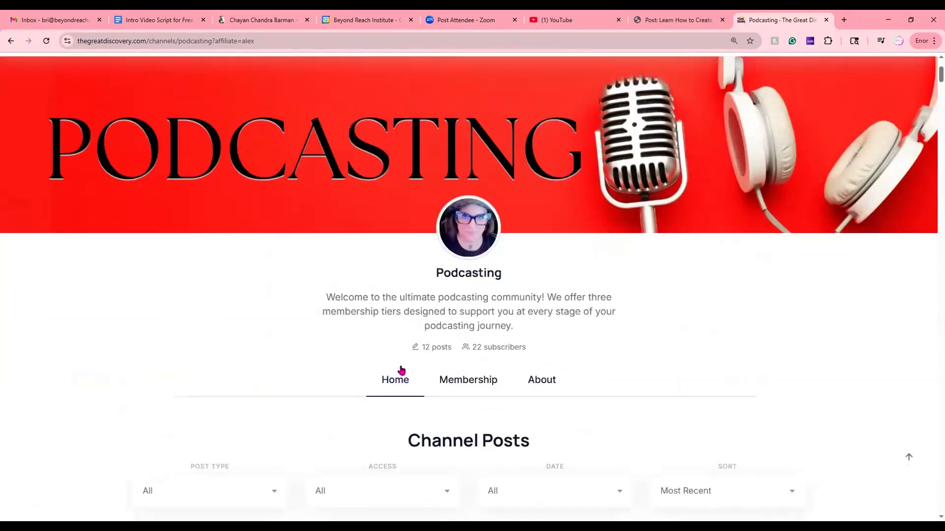
pyautogui.scroll(-6, 401, 370)
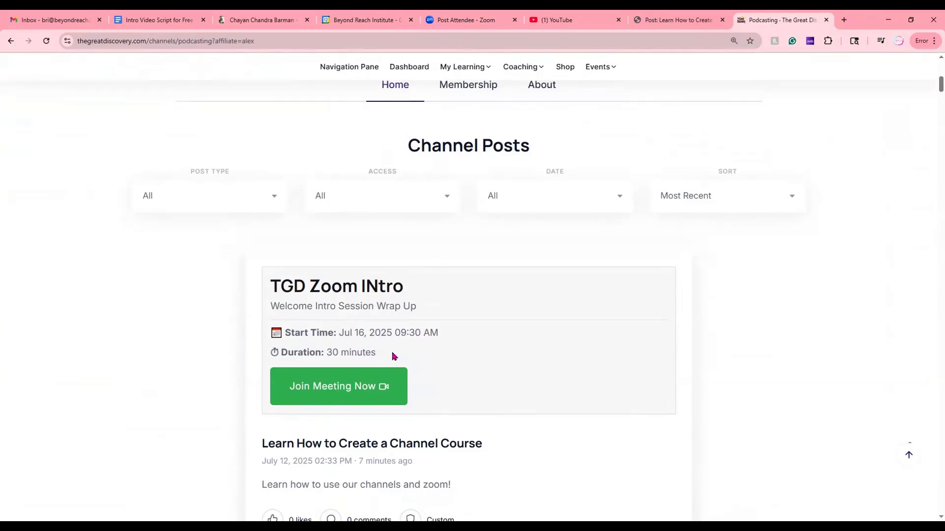
pyautogui.scroll(-1, 485, 381)
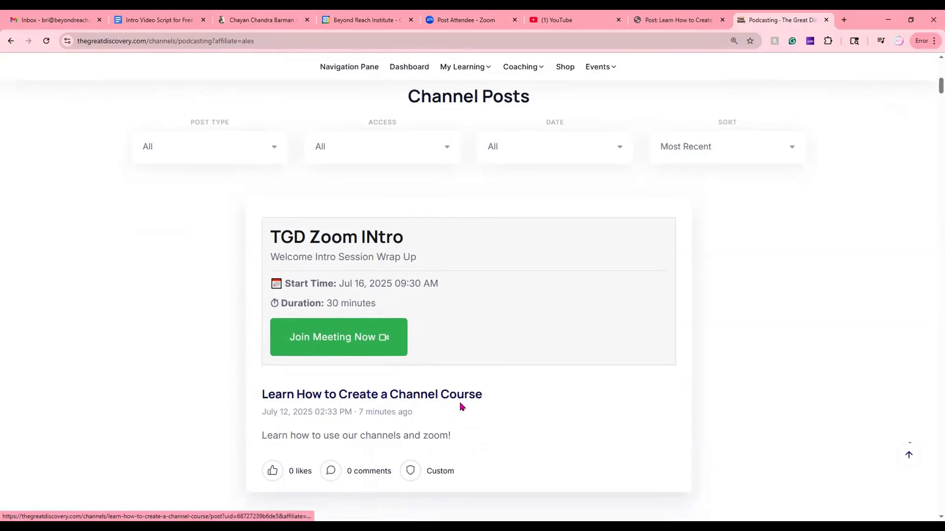
pyautogui.click(387, 395)
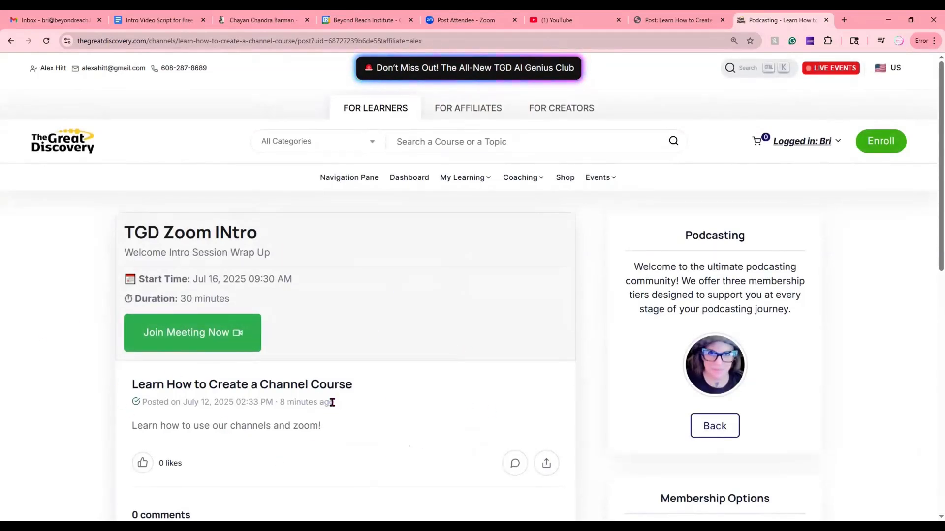
# - Look over the public post page and display its full web address, including the affiliate part
pyautogui.scroll(-2, 340, 403)
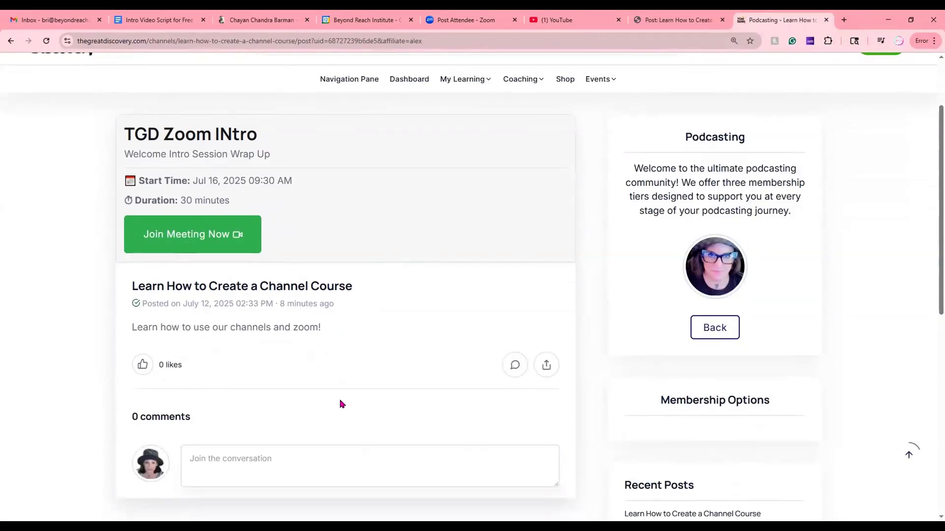
pyautogui.scroll(2, 346, 402)
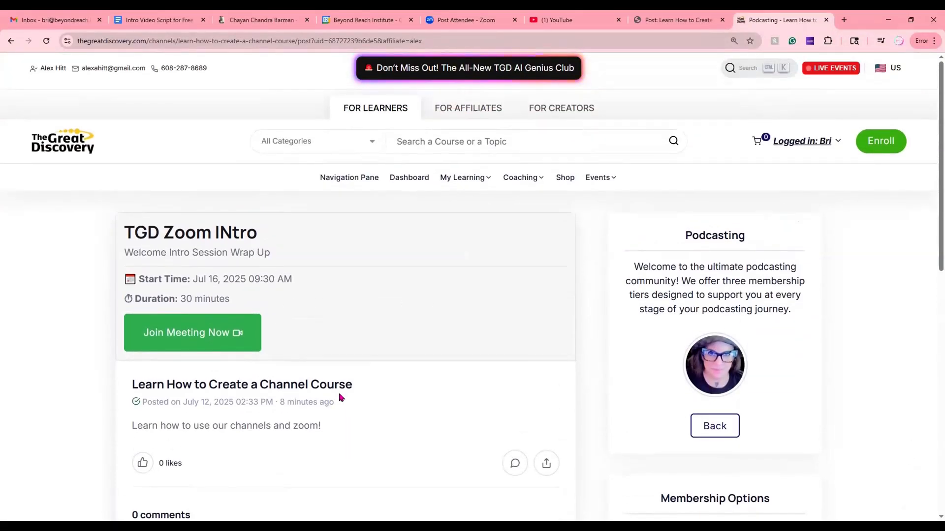
pyautogui.click(235, 40)
pyautogui.click(439, 37)
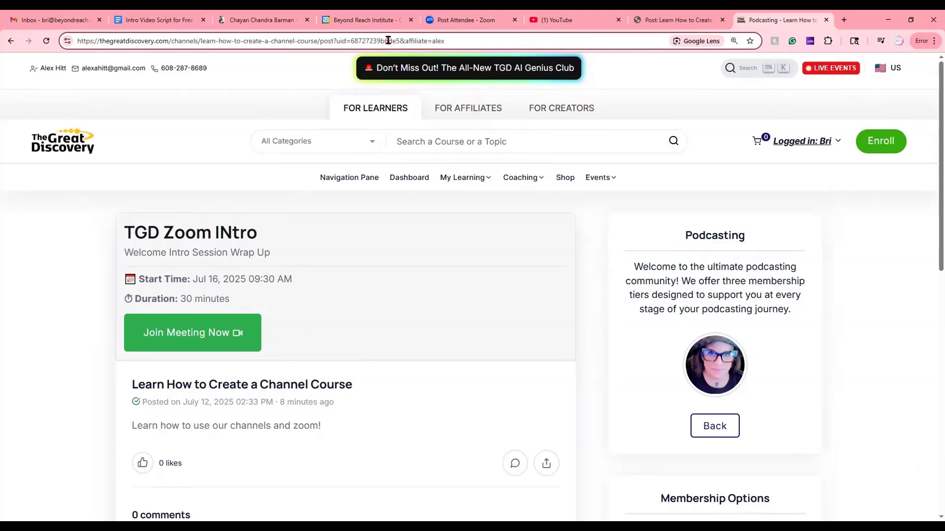
# - Select the public post page's full web address, and look over the post's meeting details and comments area
pyautogui.click(295, 66)
pyautogui.click(289, 42)
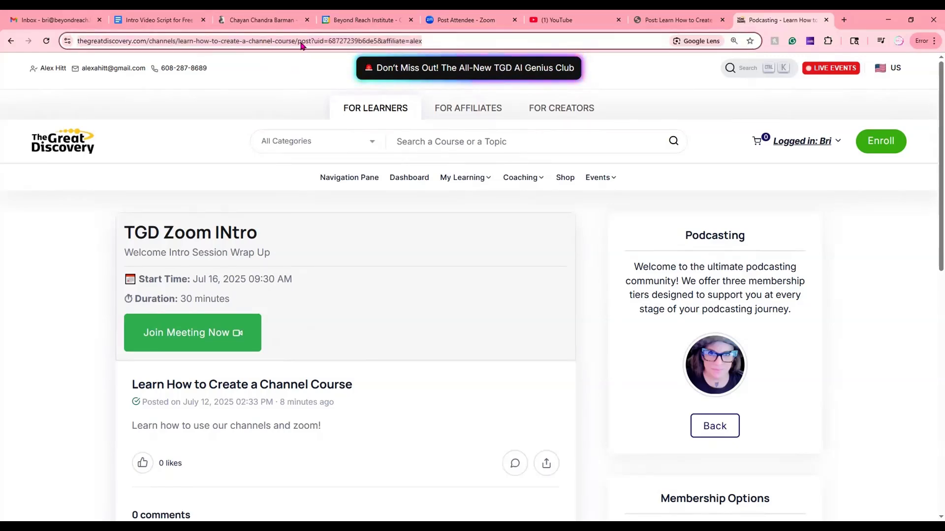
pyautogui.scroll(-1, 408, 280)
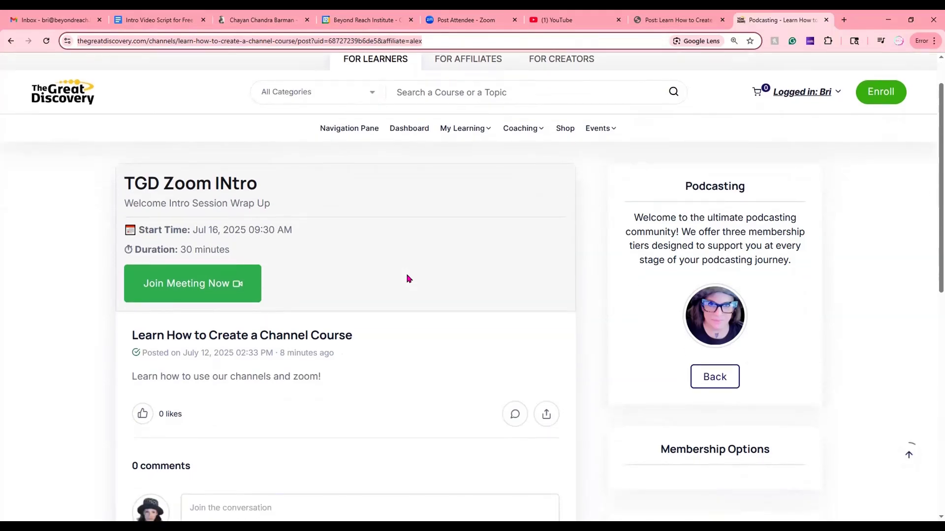
pyautogui.scroll(-2, 408, 279)
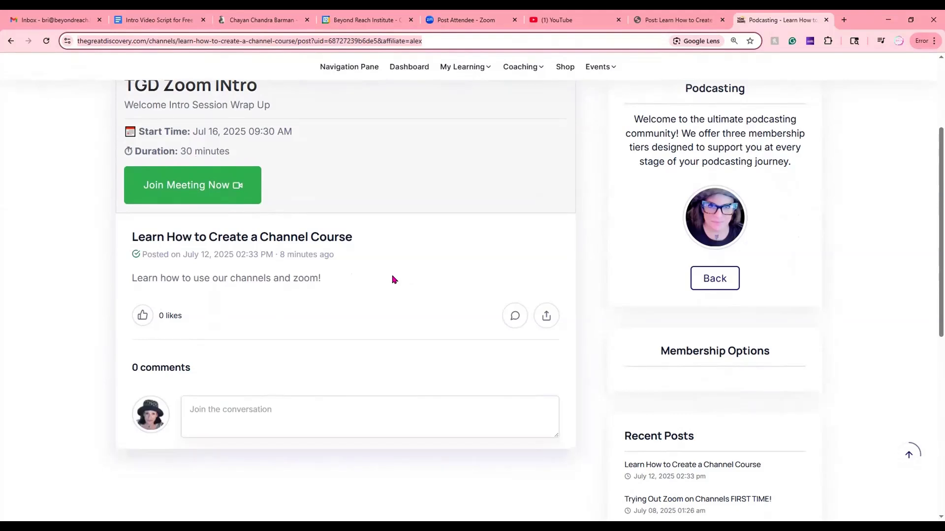
pyautogui.scroll(1, 367, 291)
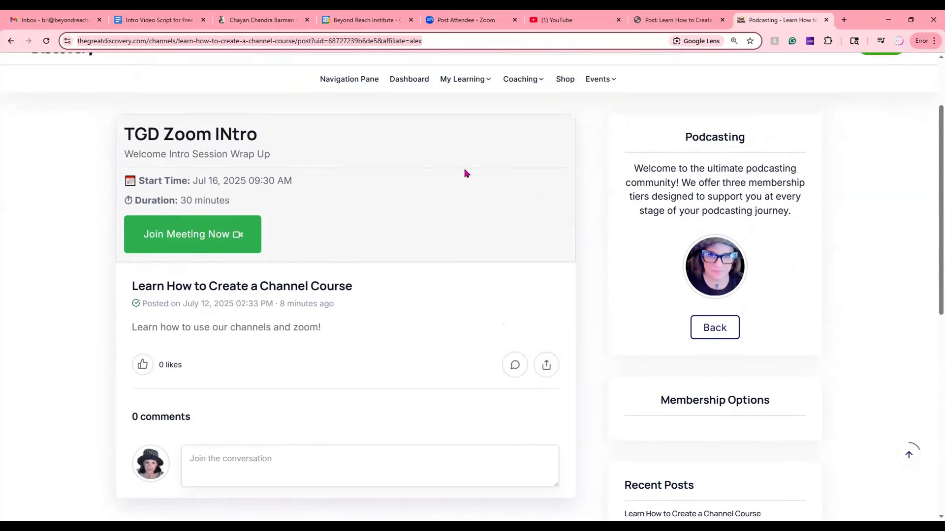
pyautogui.scroll(2, 420, 224)
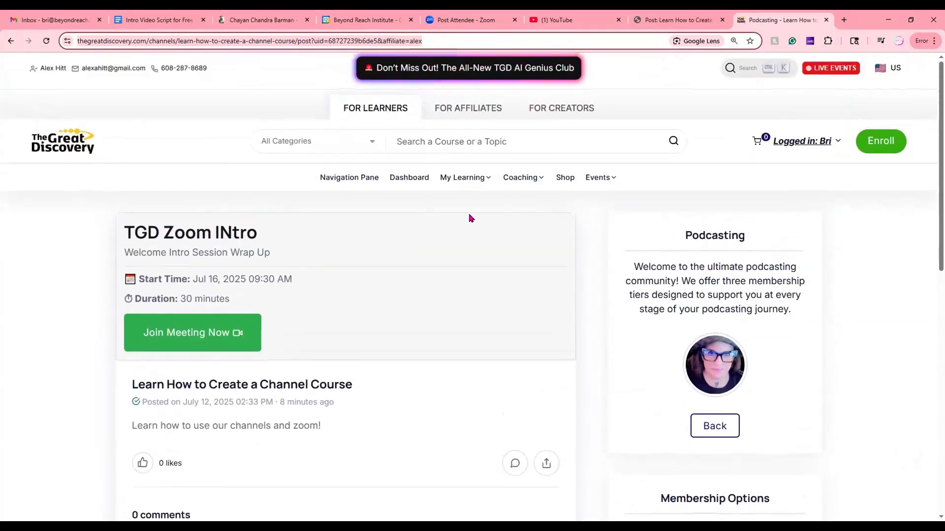
# - Go to the creator channel management area and open the "Learn How to Create a Channel Course" post from the Podcasting channel's posts
pyautogui.click(563, 107)
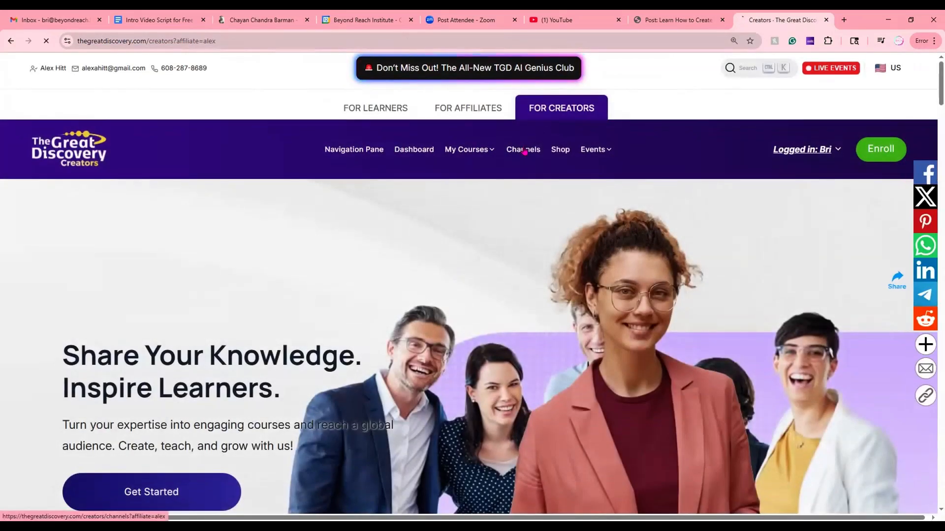
pyautogui.click(525, 150)
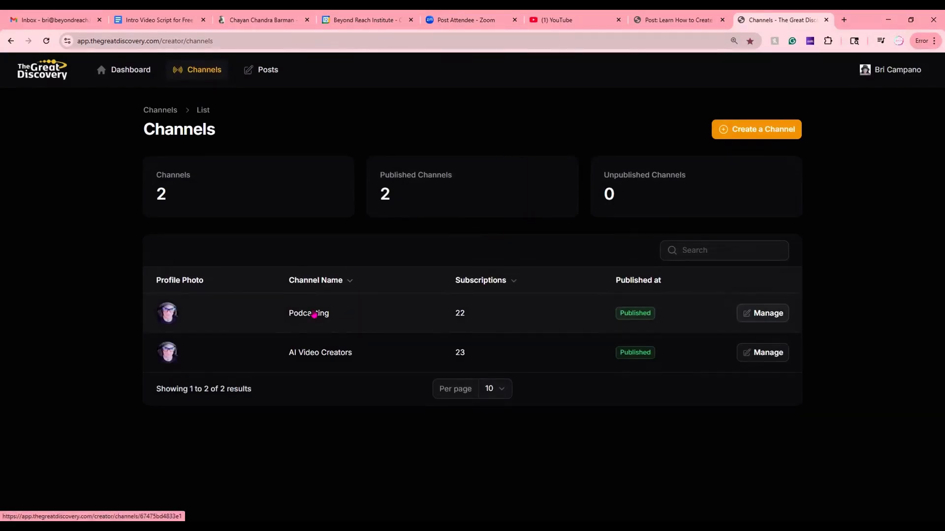
pyautogui.click(314, 315)
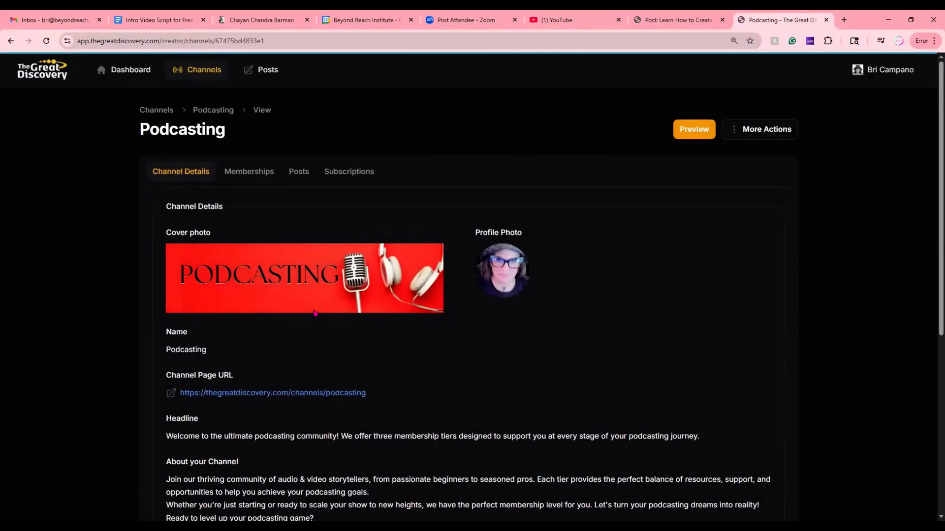
pyautogui.click(296, 173)
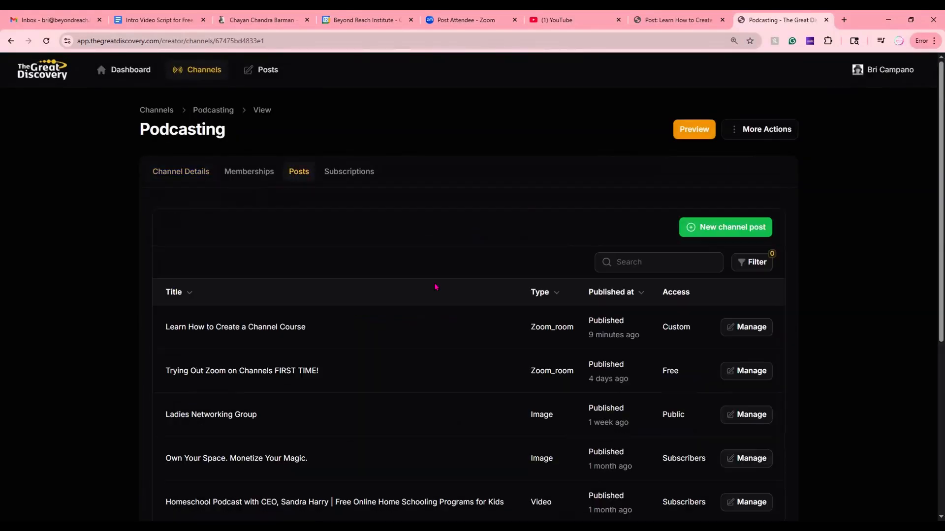
pyautogui.click(253, 330)
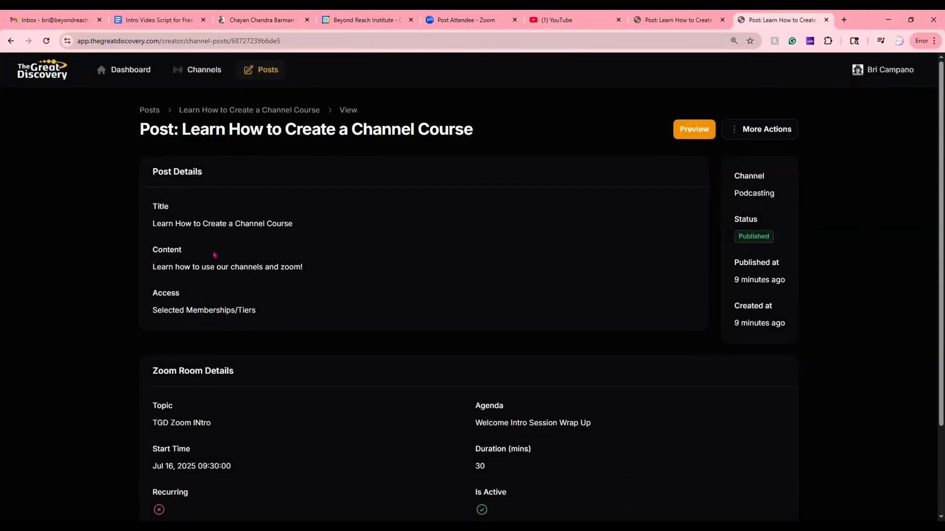
pyautogui.scroll(-2, 388, 383)
pyautogui.scroll(2, 373, 380)
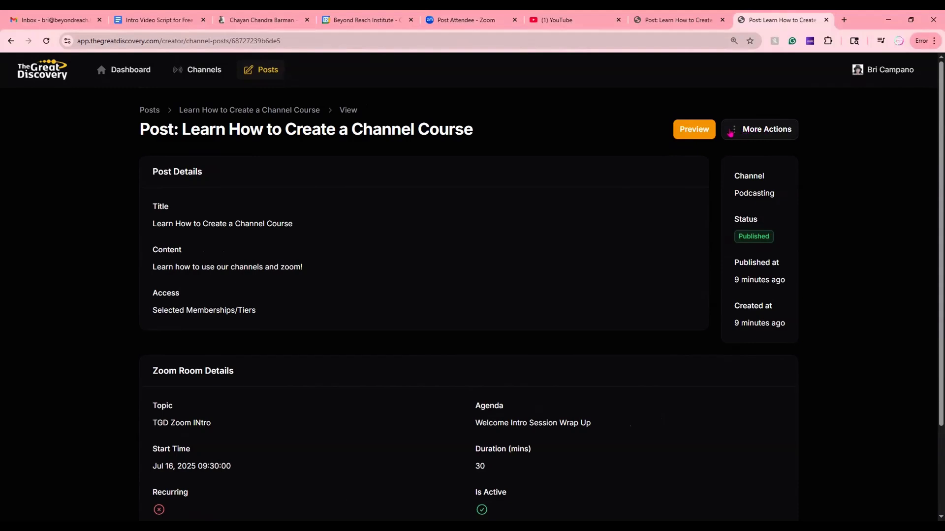
# - Open the post for editing and proceed to its content stage, keeping the Podcasting channel and Zoom Room type
pyautogui.click(756, 133)
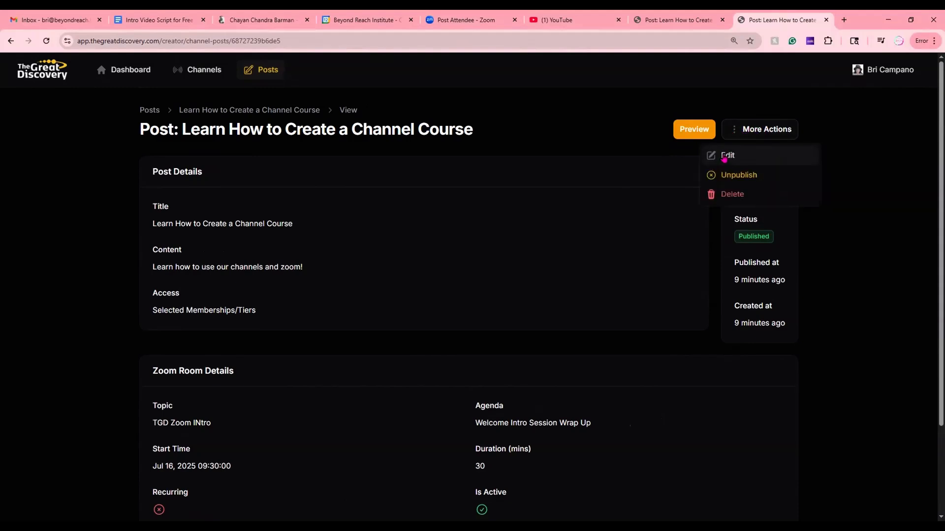
pyautogui.click(726, 156)
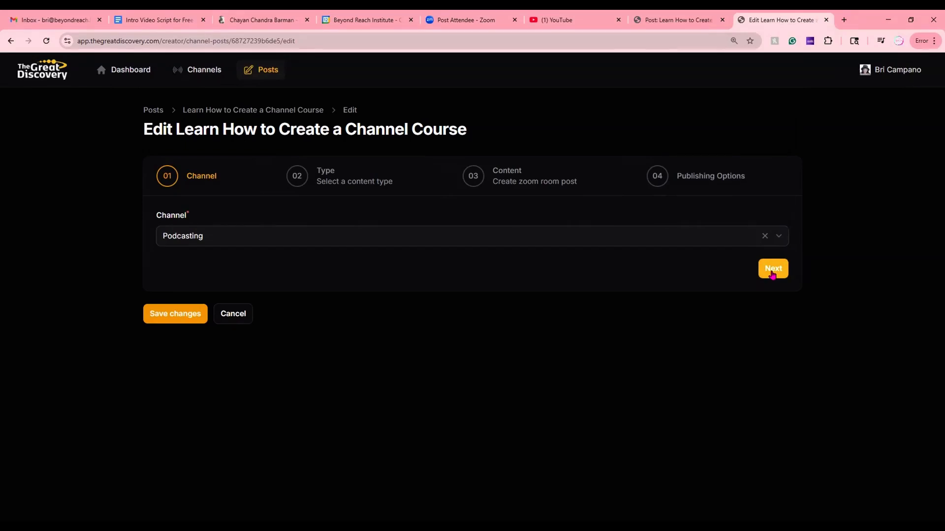
pyautogui.click(773, 270)
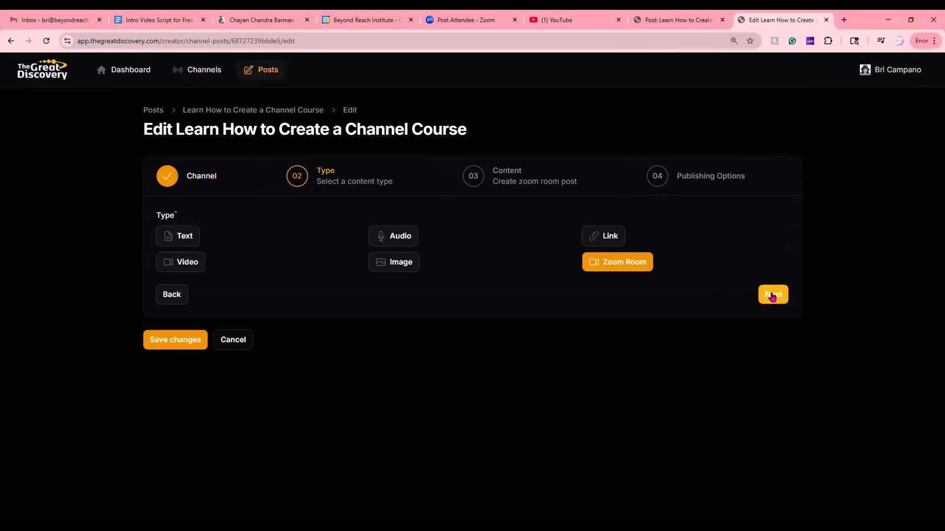
pyautogui.click(773, 295)
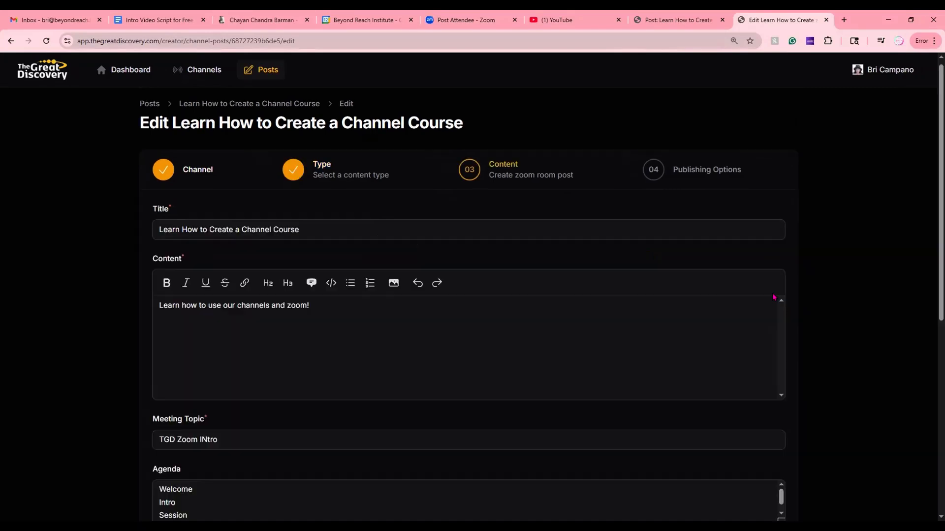
pyautogui.scroll(-2, 772, 292)
pyautogui.scroll(1, 407, 362)
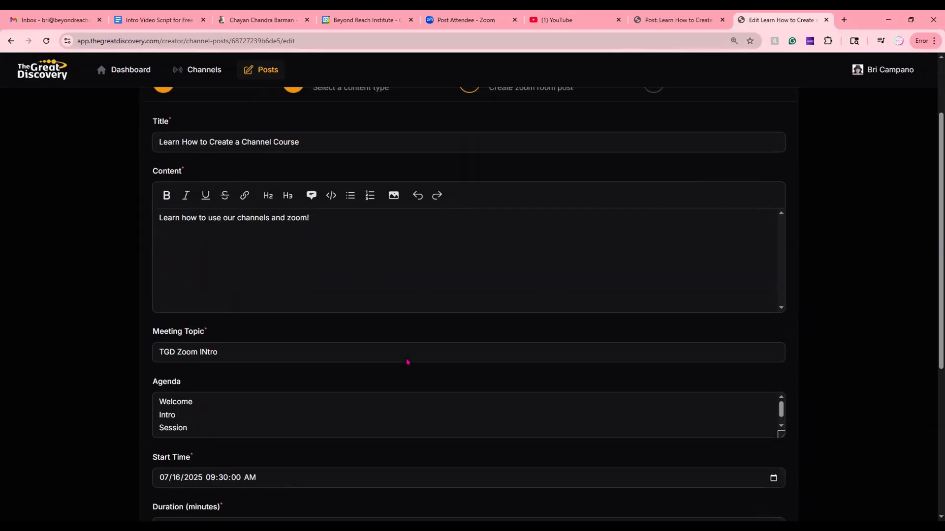
# - Set the Zoom meeting's duration to 45 minutes and submit the edited post
pyautogui.scroll(-2, 392, 359)
pyautogui.scroll(-1, 392, 355)
pyautogui.scroll(-2, 392, 356)
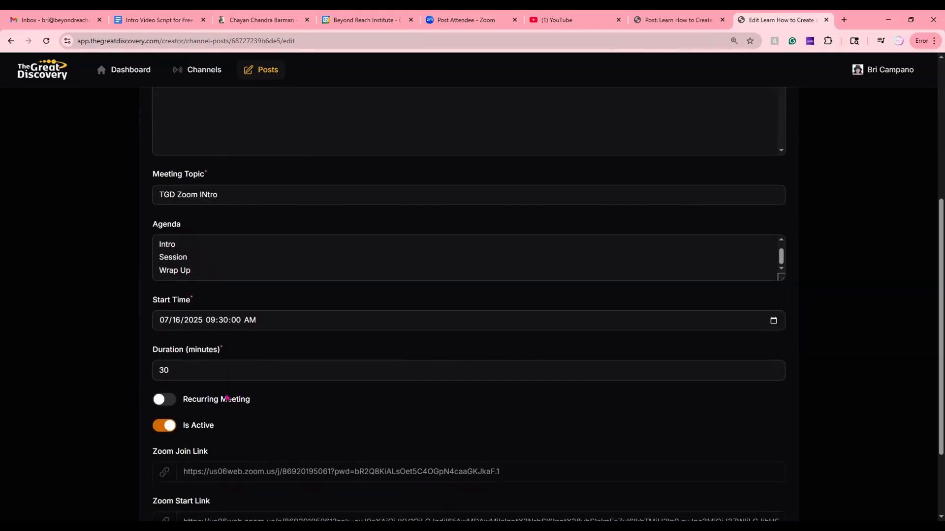
pyautogui.moveTo(180, 366); pyautogui.dragTo(152, 367)
pyautogui.write('45')
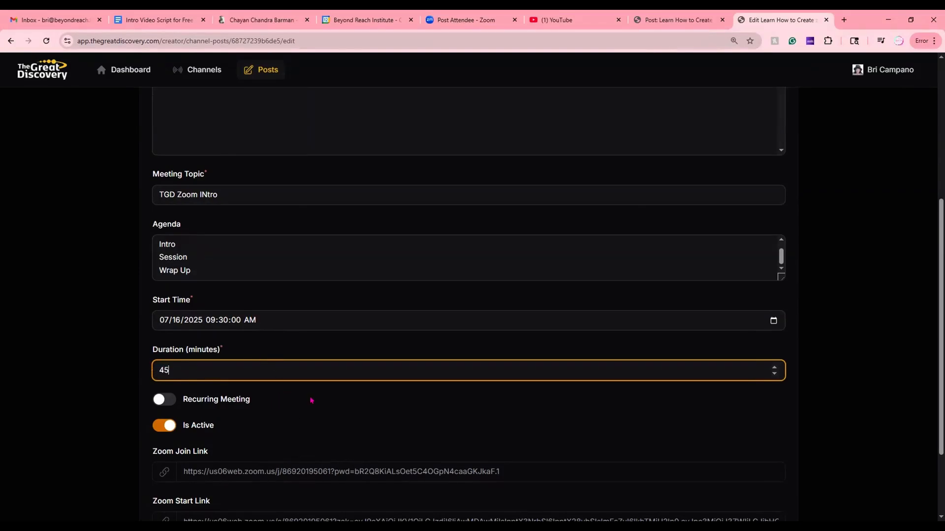
pyautogui.click(309, 405)
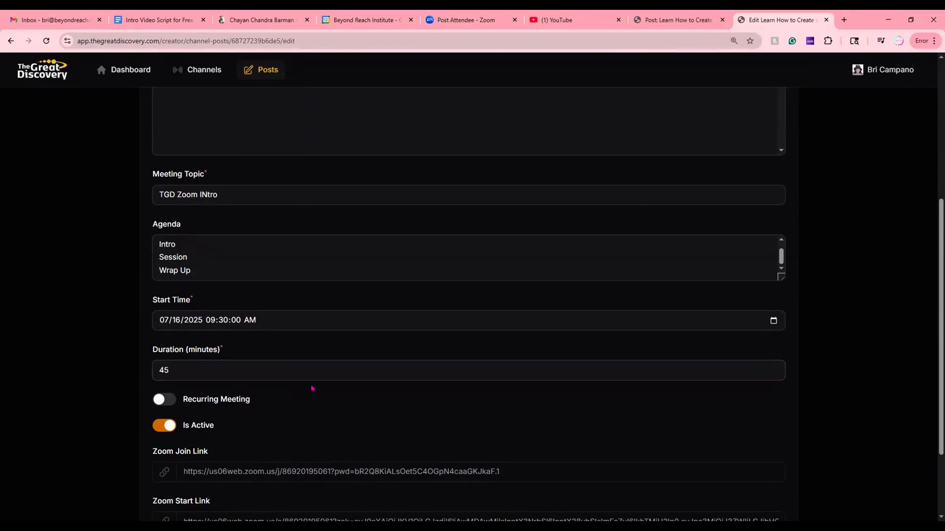
pyautogui.scroll(-3, 311, 389)
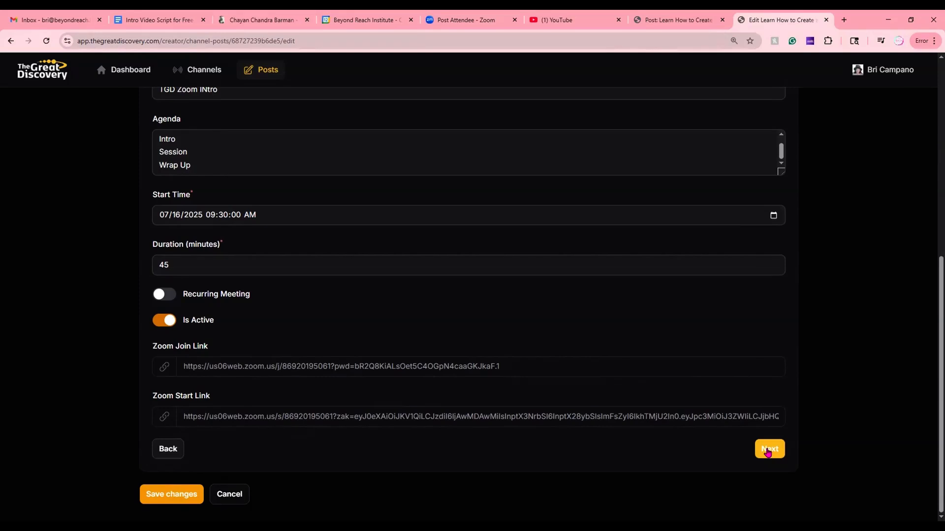
pyautogui.click(766, 450)
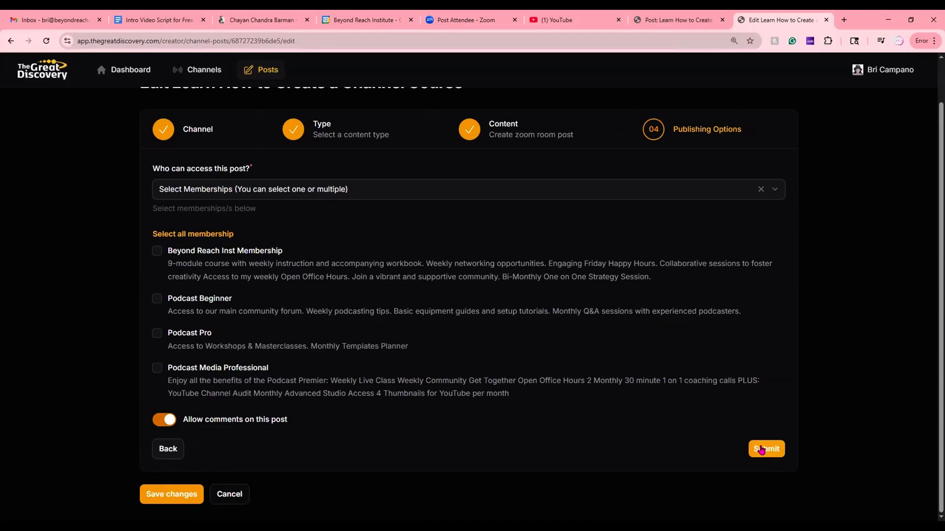
pyautogui.click(770, 450)
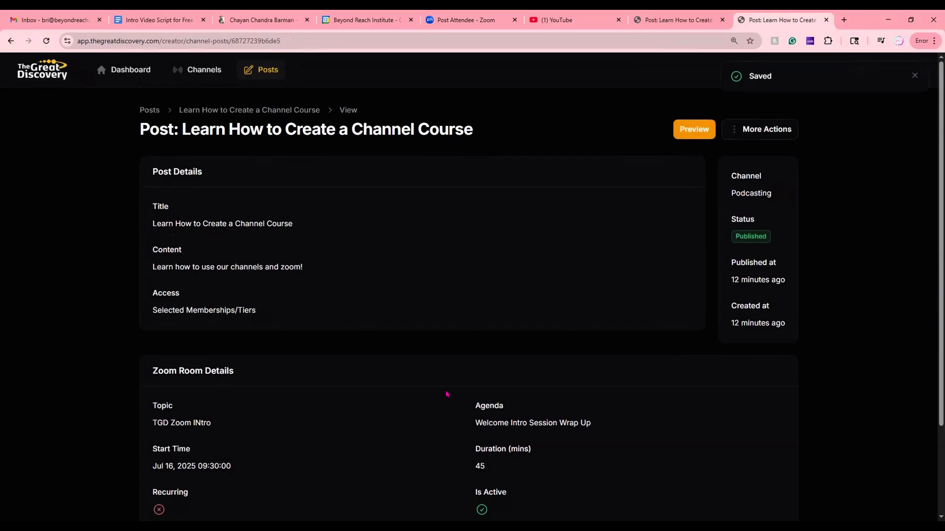
# - Review the saved post's Zoom room details and preview its public page to check the meeting duration
pyautogui.scroll(-2, 369, 397)
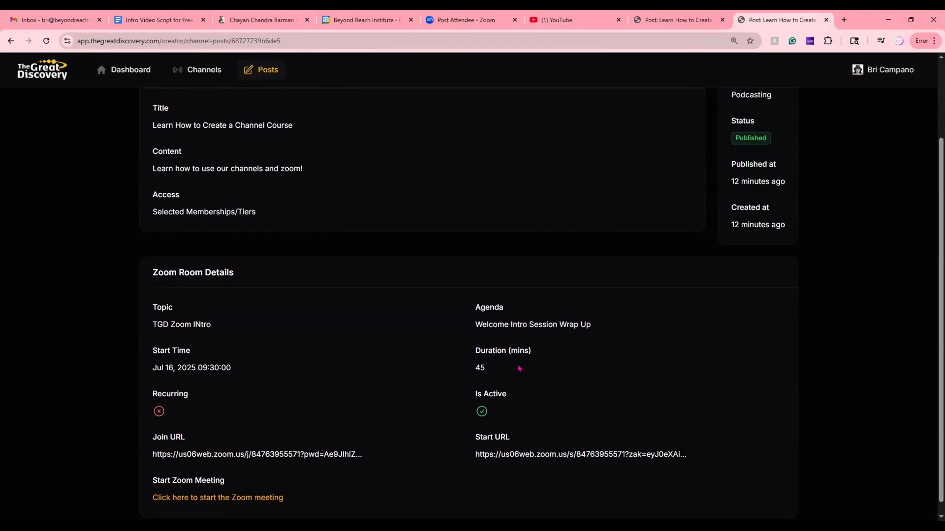
pyautogui.scroll(-1, 561, 392)
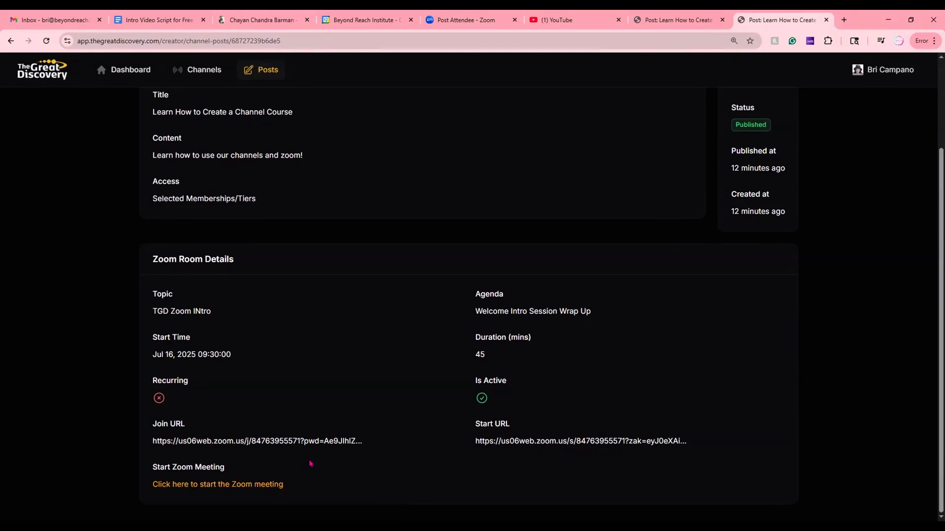
pyautogui.scroll(3, 307, 441)
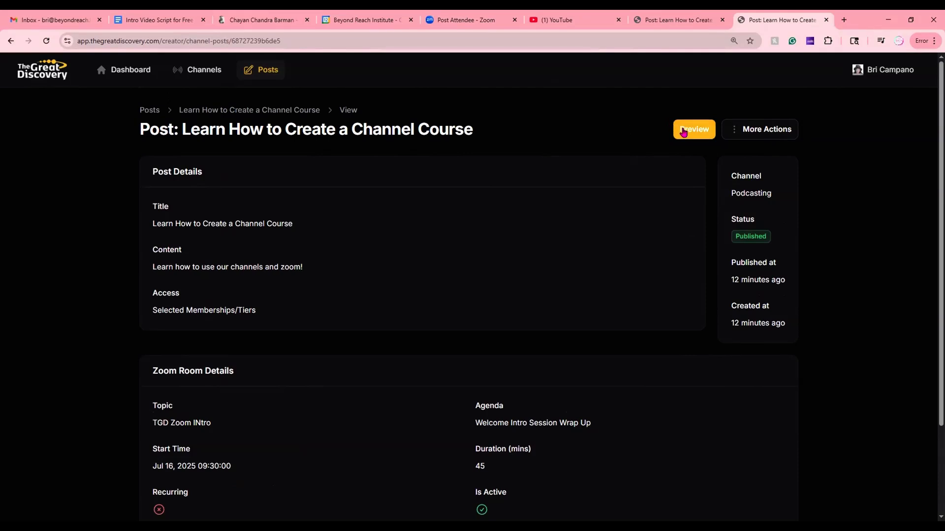
pyautogui.click(686, 130)
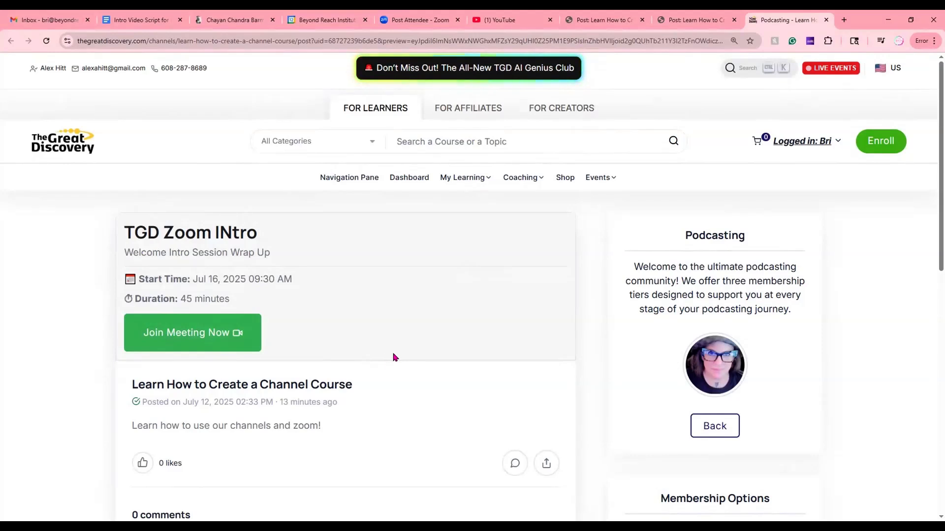
pyautogui.scroll(-3, 406, 347)
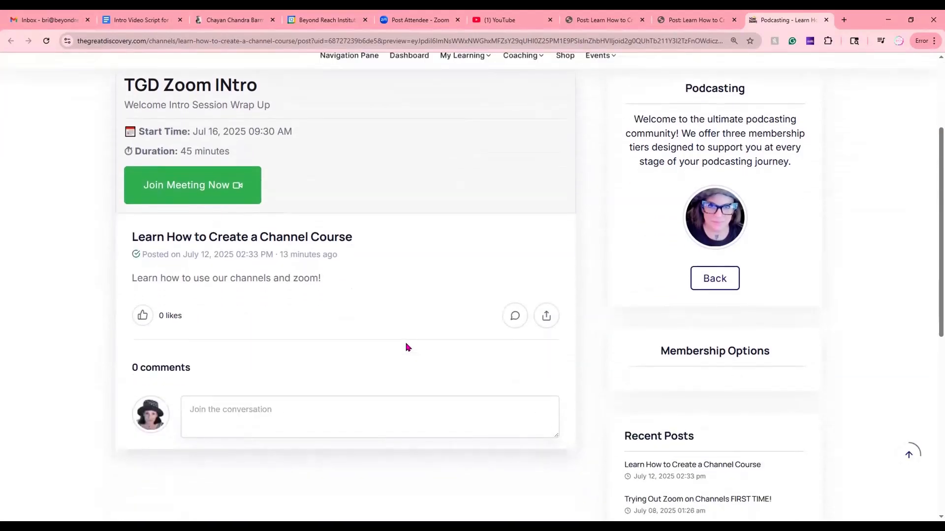
pyautogui.scroll(3, 406, 346)
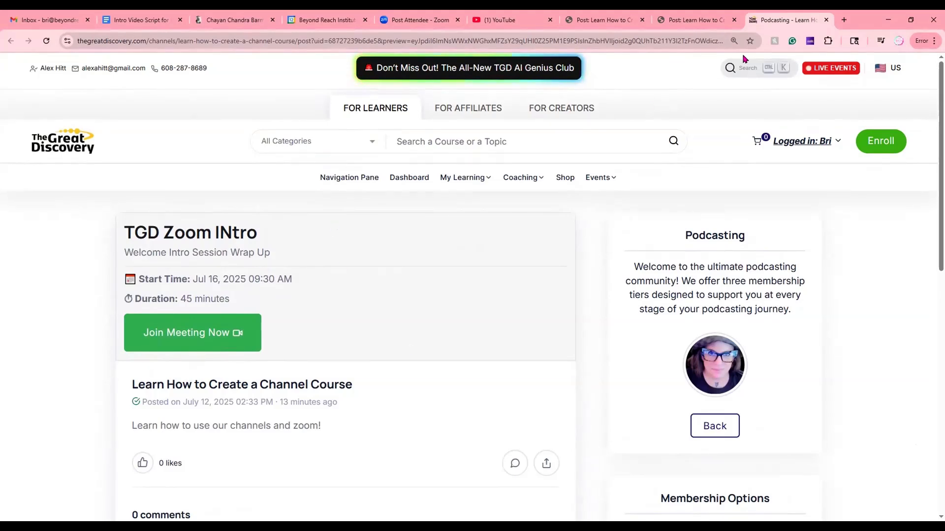
# - Return to The Great Discovery home page, open the full list of creator channels and filter it by the Podcasting channel's creator
pyautogui.click(695, 21)
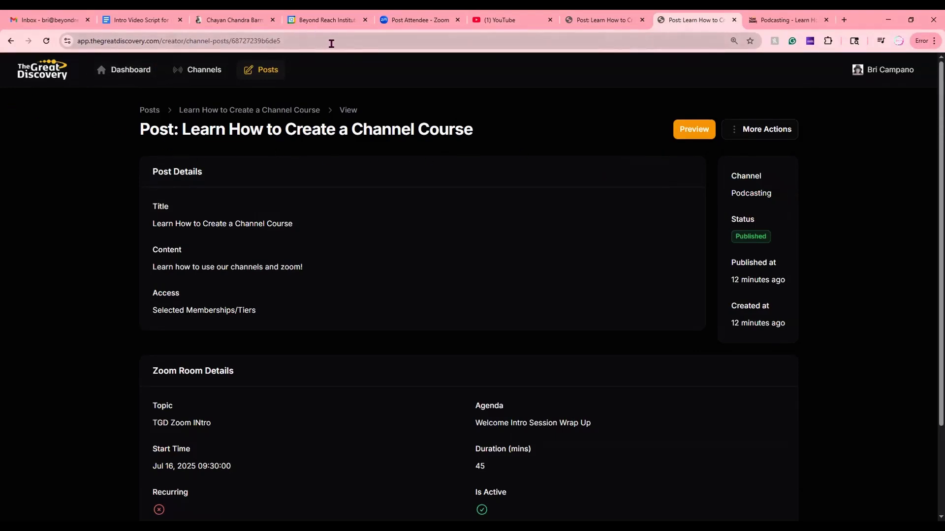
pyautogui.press('Return')
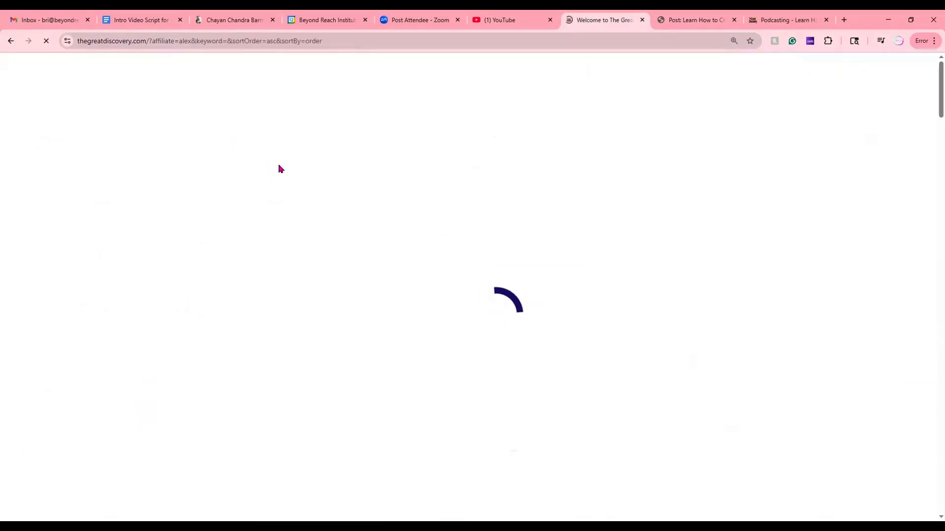
pyautogui.scroll(-10, 352, 296)
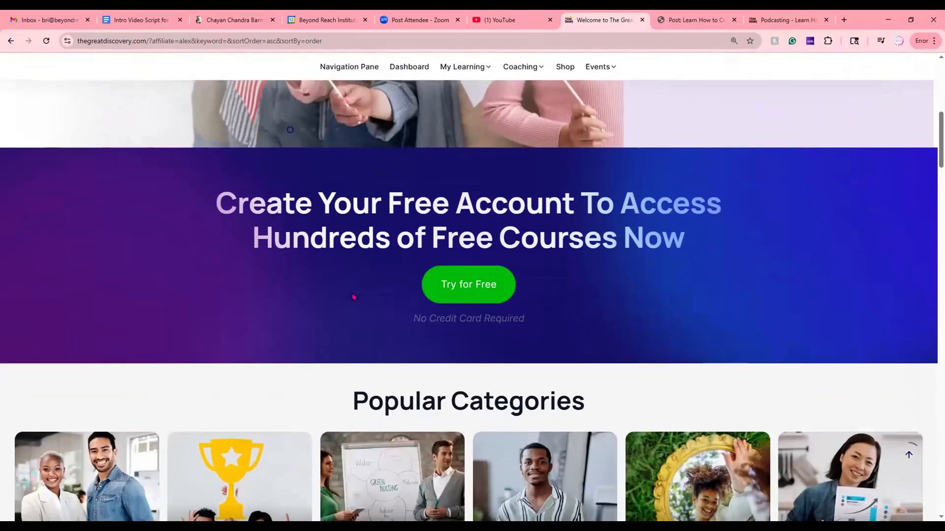
pyautogui.scroll(-7, 352, 340)
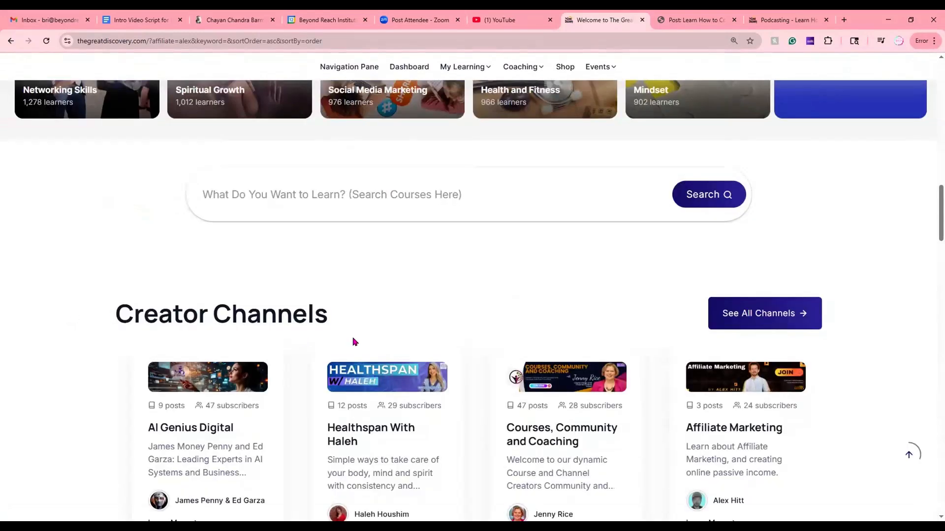
pyautogui.click(754, 314)
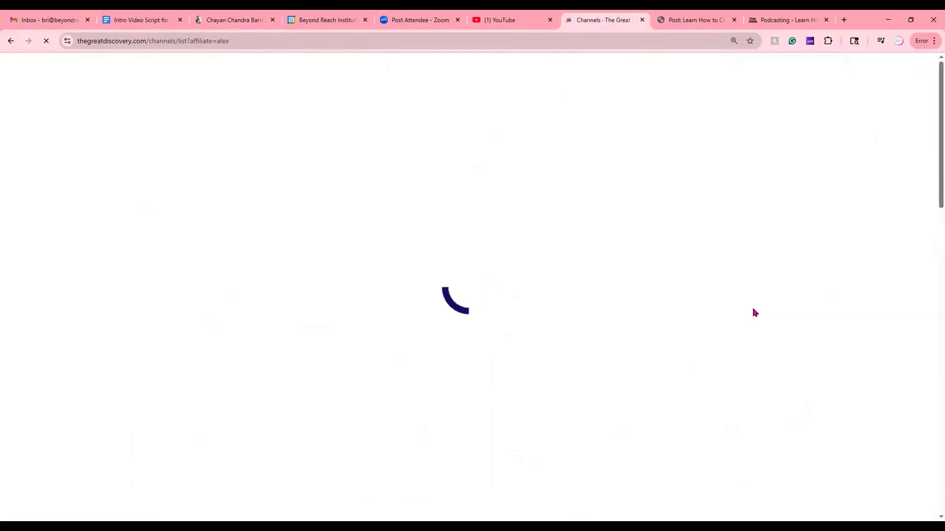
pyautogui.scroll(-5, 407, 340)
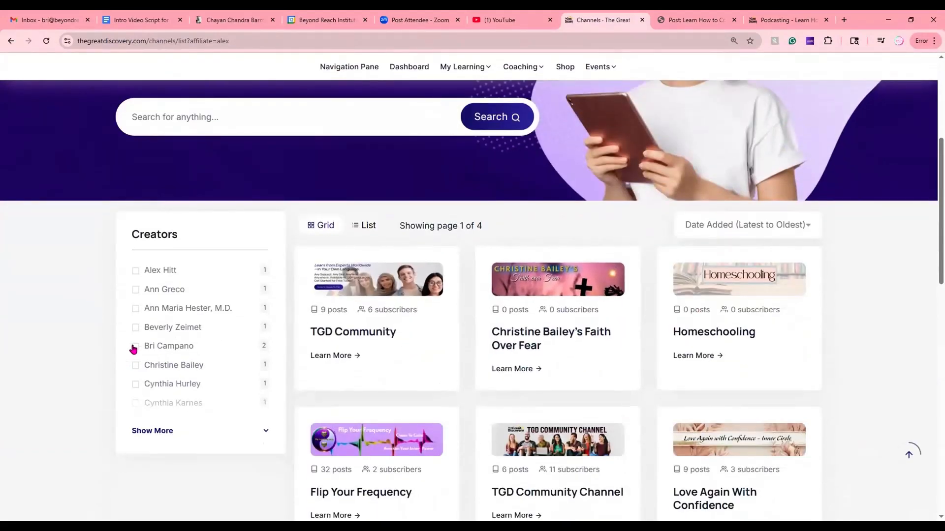
pyautogui.click(135, 347)
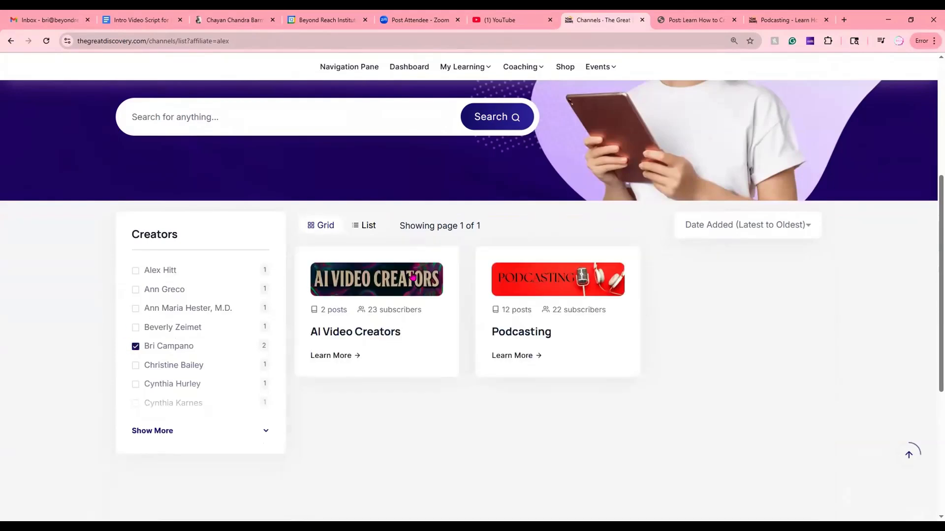
# - Open the Podcasting channel, find its post "Learn How to Create a Channel Course", open it and select its page link for sharing
pyautogui.click(540, 286)
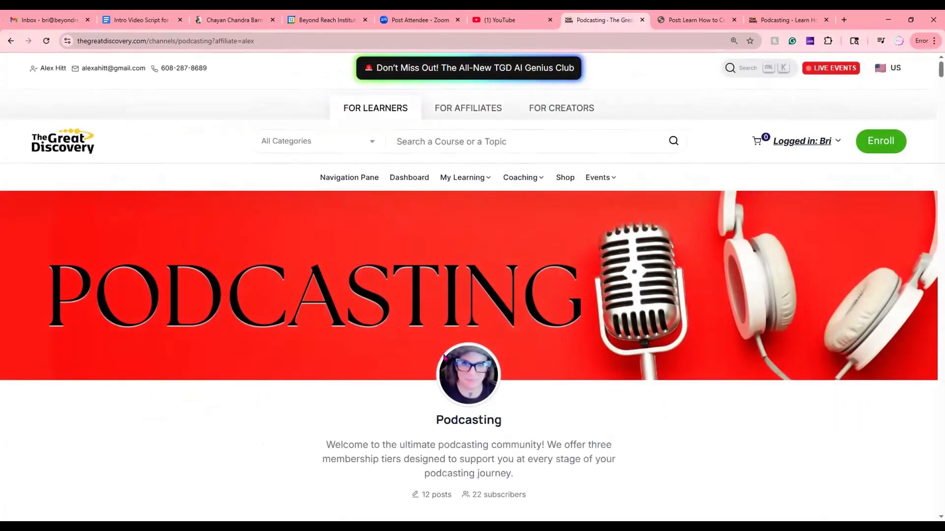
pyautogui.scroll(-5, 393, 340)
pyautogui.scroll(-4, 392, 341)
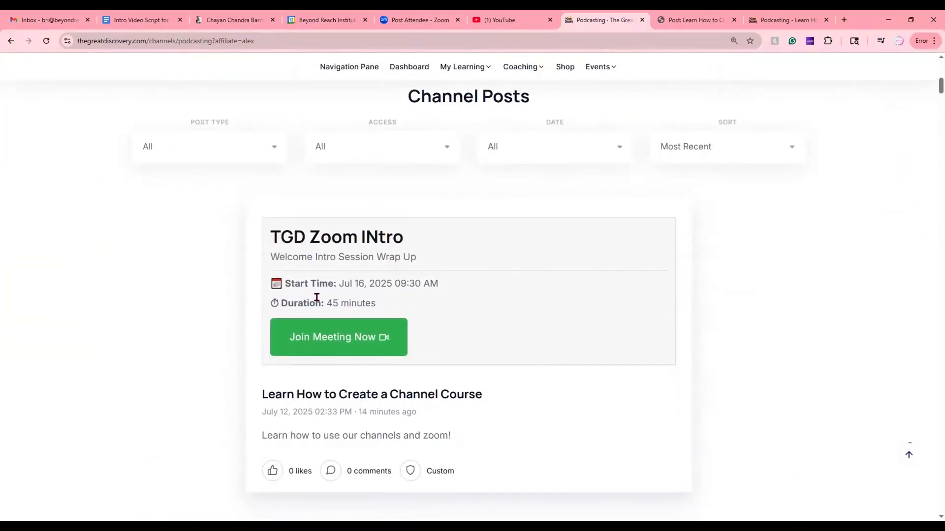
pyautogui.click(364, 395)
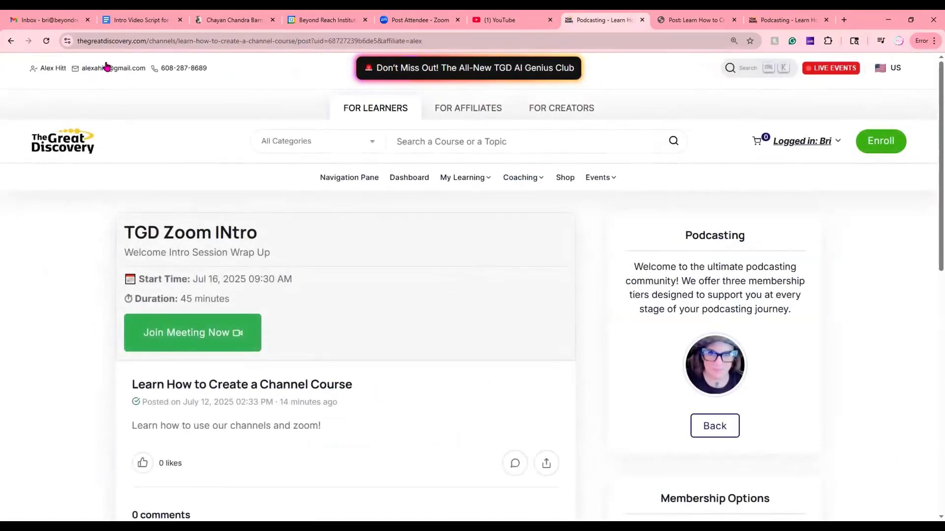
pyautogui.click(251, 42)
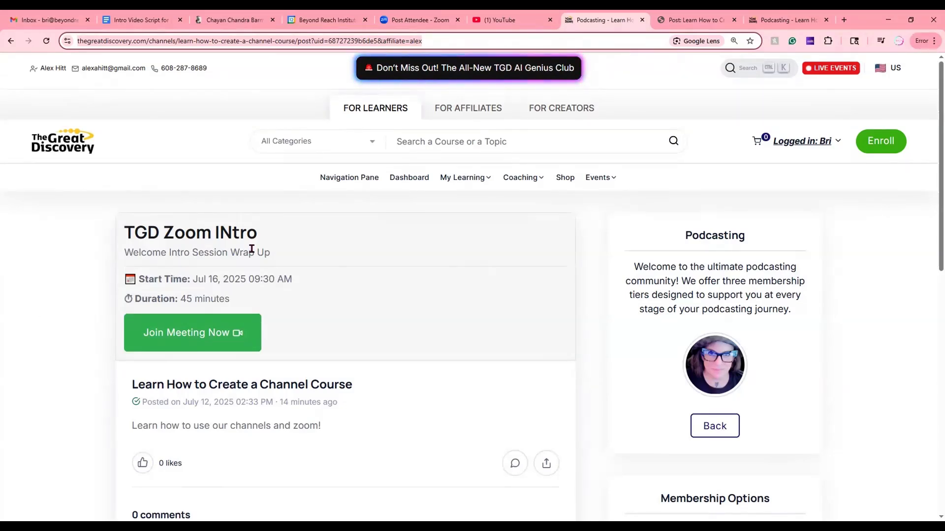
# - Open The Great Discovery's events calendar and view the month schedule
pyautogui.click(594, 183)
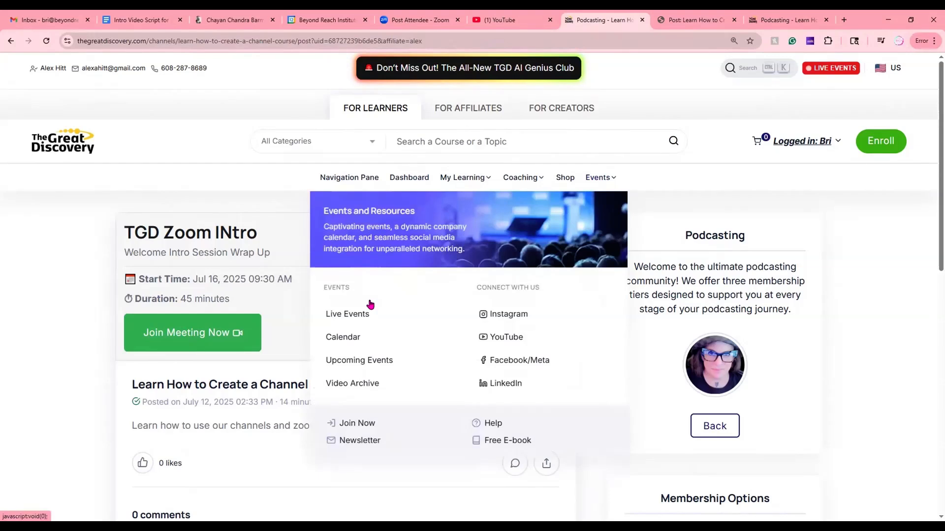
pyautogui.click(346, 337)
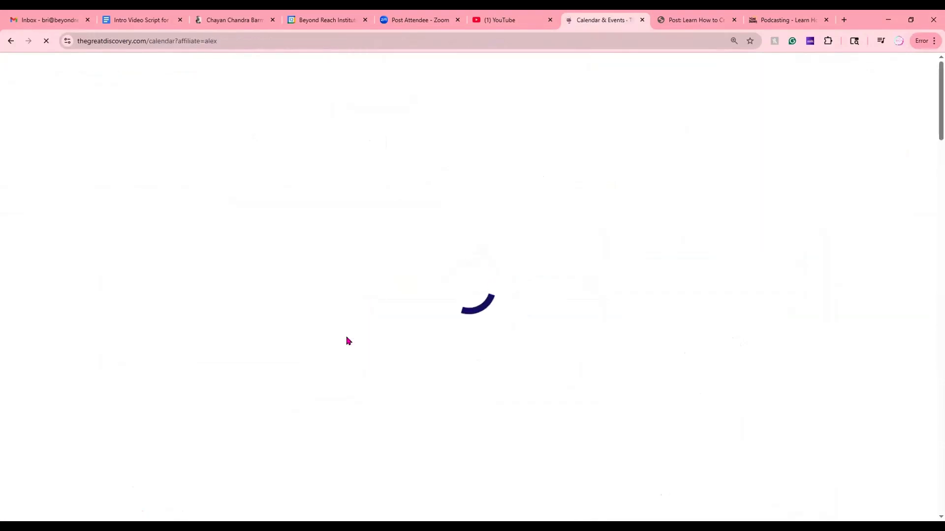
pyautogui.scroll(-5, 346, 341)
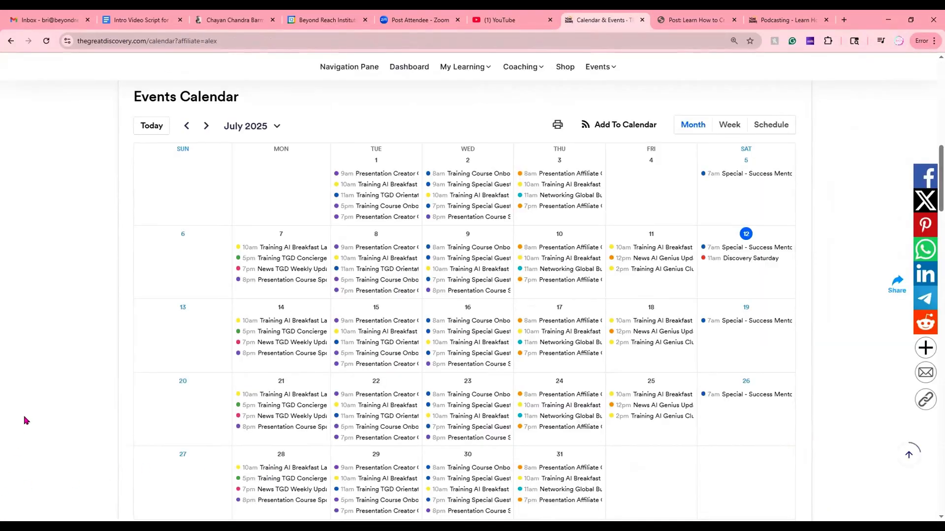